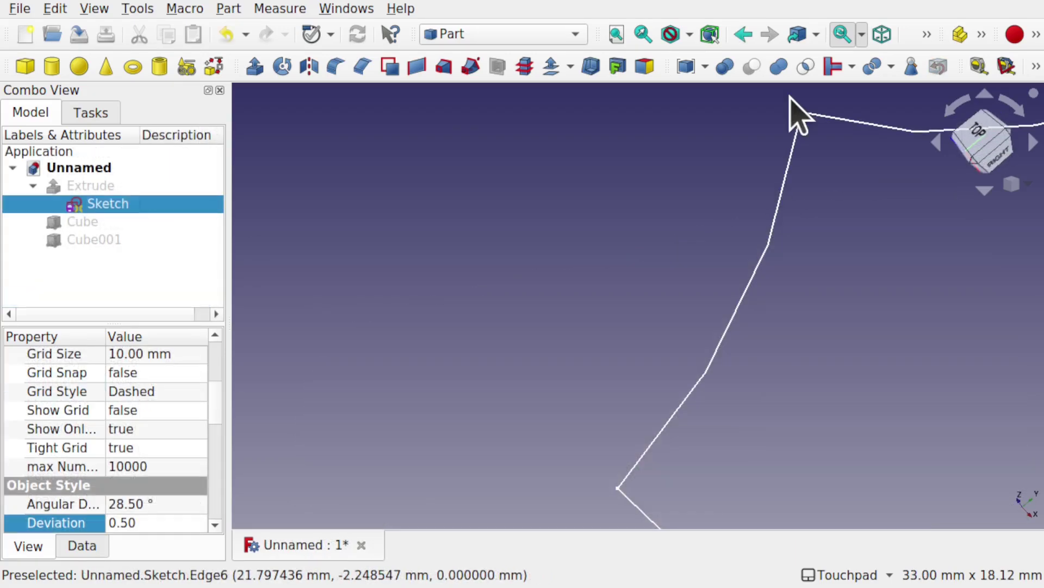
Enter 0.1 as the sketch's Deviation in the View properties.
double_click(157, 523)
type("0.1")
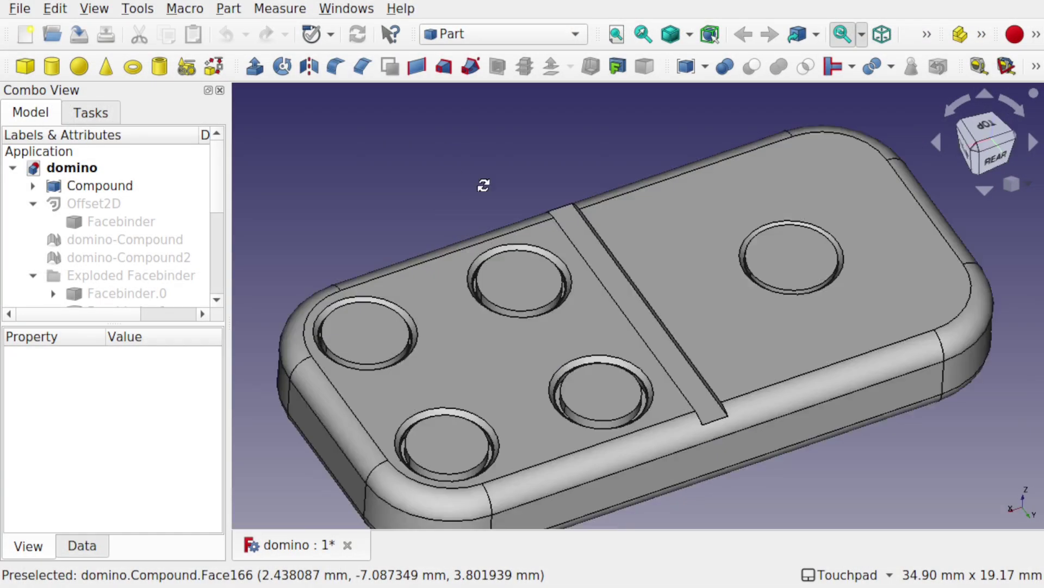
left_click_drag(483, 182, 456, 196)
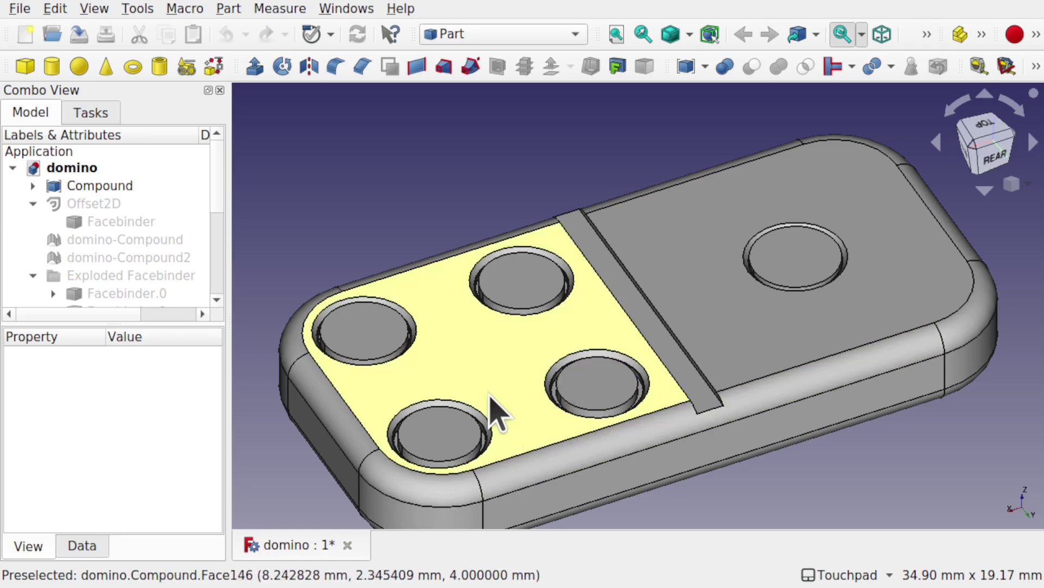
middle_click_drag(590, 350, 602, 374)
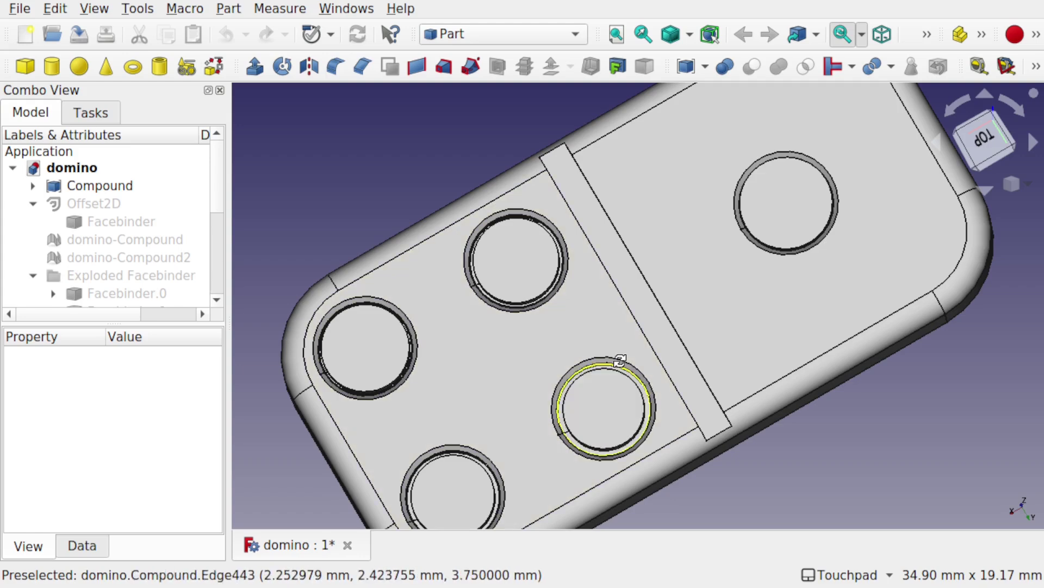
middle_click_drag(618, 357, 602, 303)
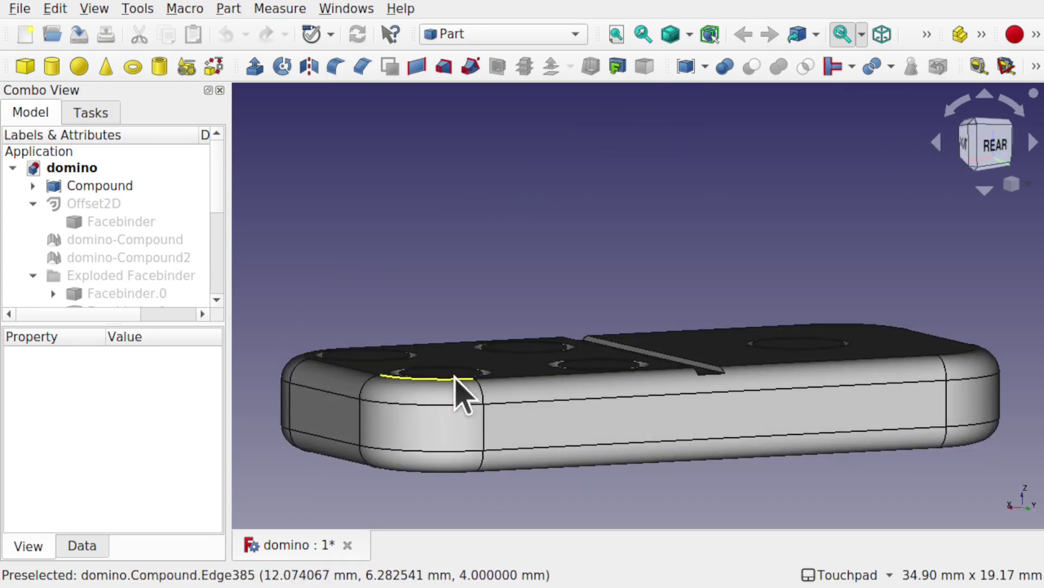
mouse_move(554, 354)
middle_mouse_down()
mouse_move(581, 385)
mouse_move(578, 340)
mouse_move(568, 339)
middle_mouse_up()
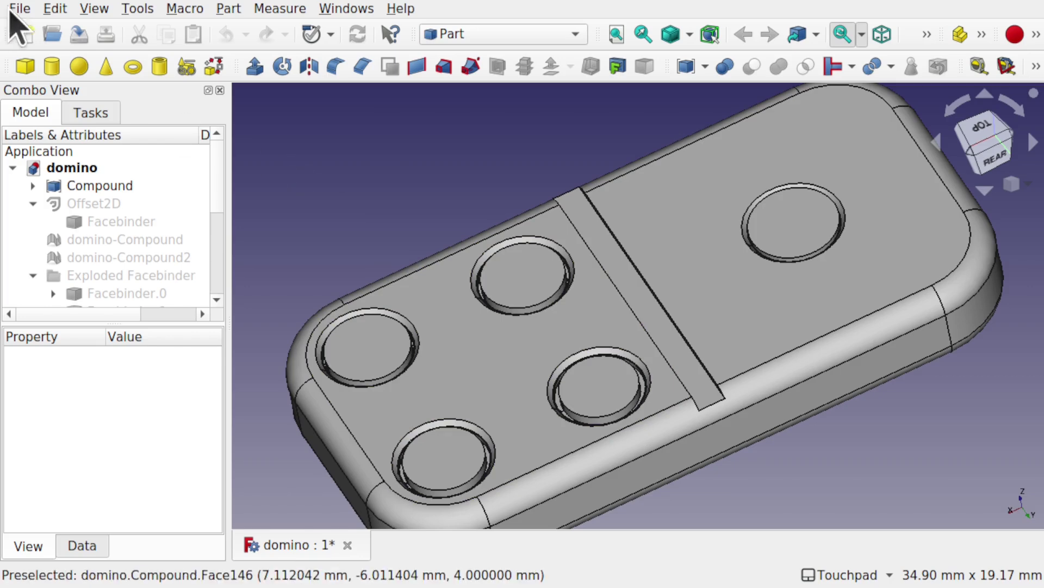
Uncheck Enable preselection highlighting in Preferences > Display > Colors and save the change.
left_click(59, 9)
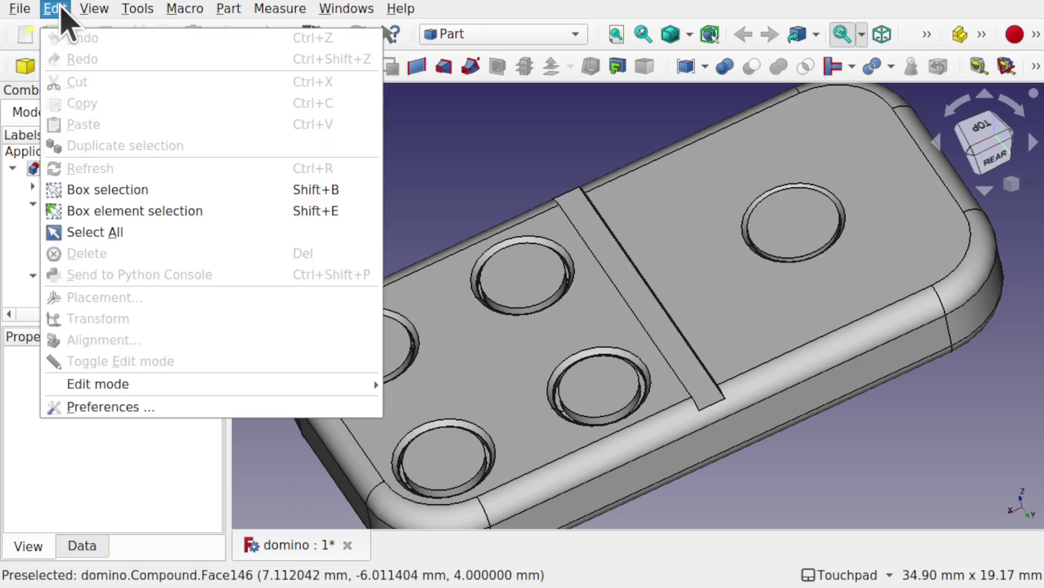
left_click(212, 408)
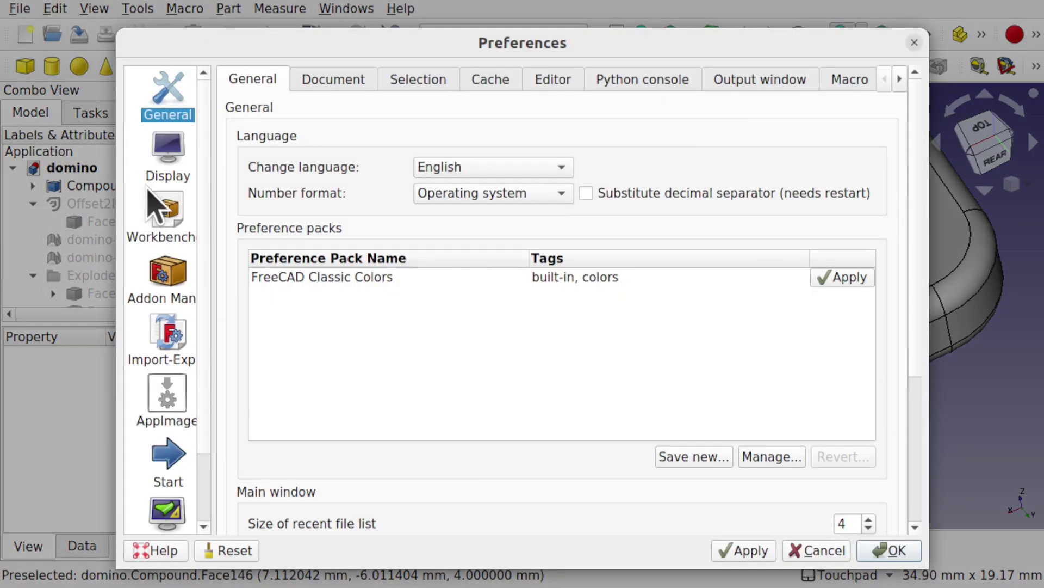
left_click(165, 163)
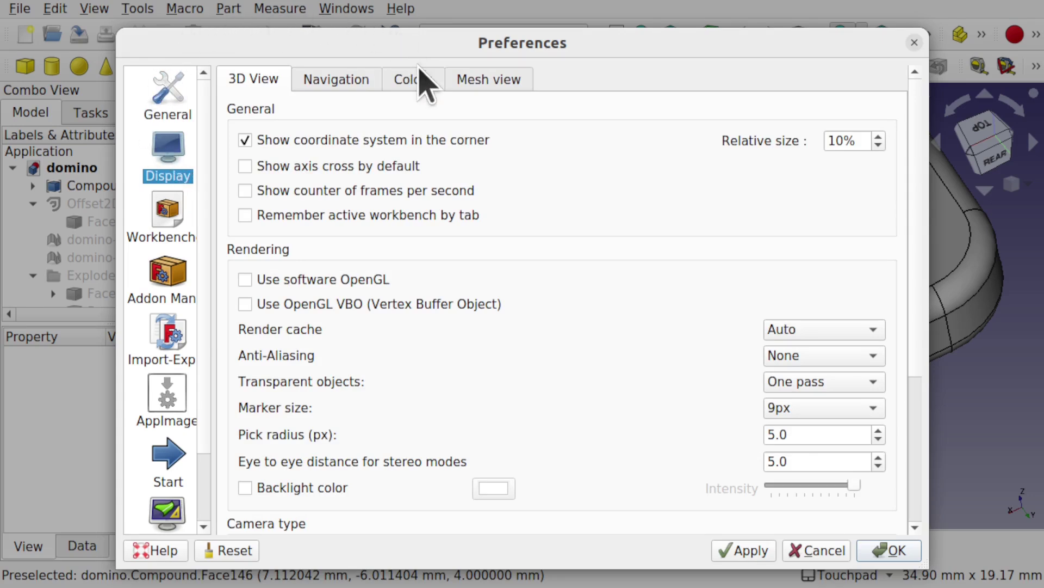
left_click(420, 80)
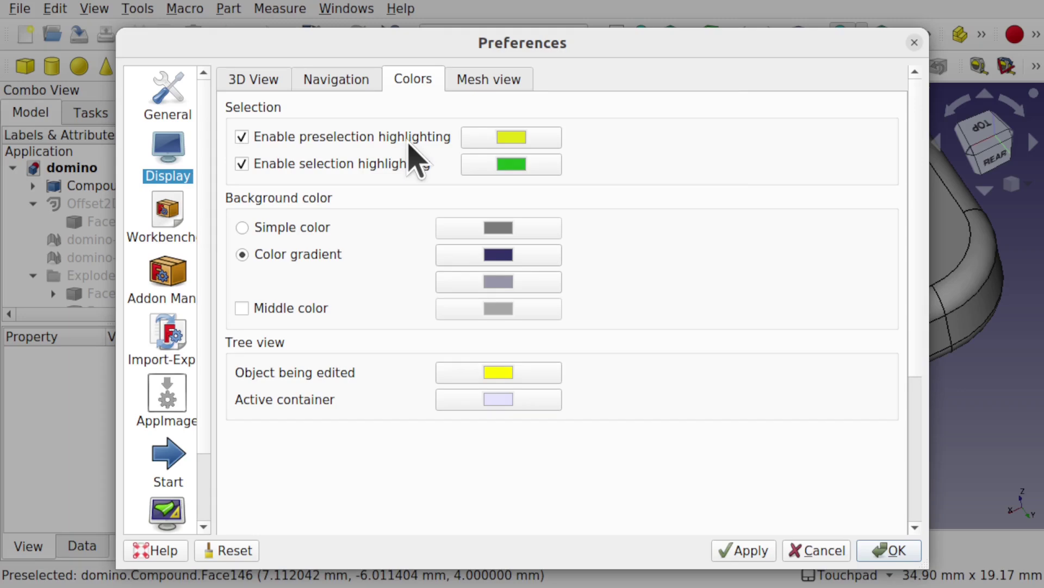
left_click(242, 137)
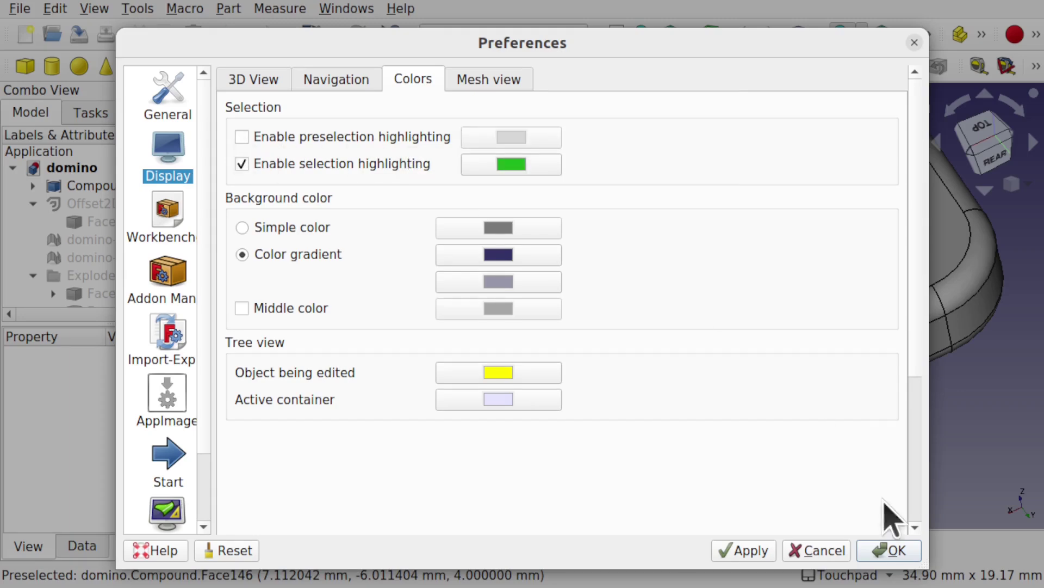
left_click(884, 551)
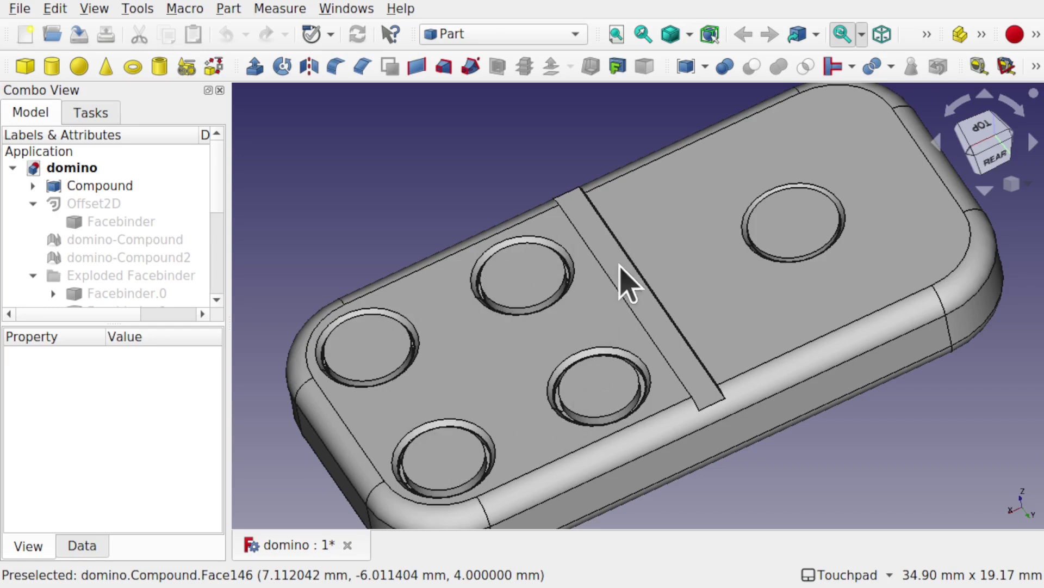
Pick the groove edge, pip faces and top face to confirm they still turn green.
left_click(624, 296)
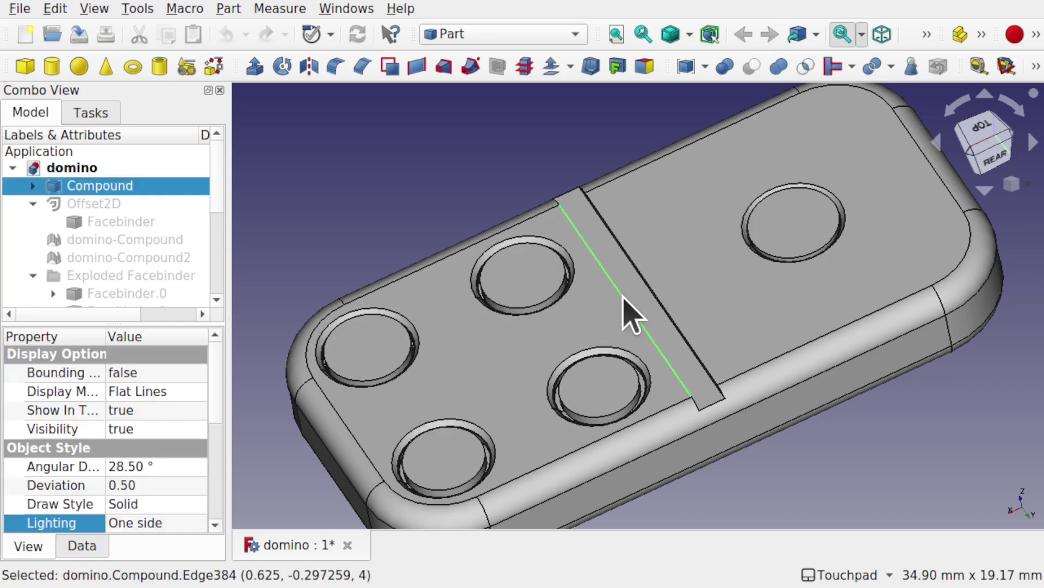
left_click(541, 287)
left_click(370, 350)
left_click(367, 351)
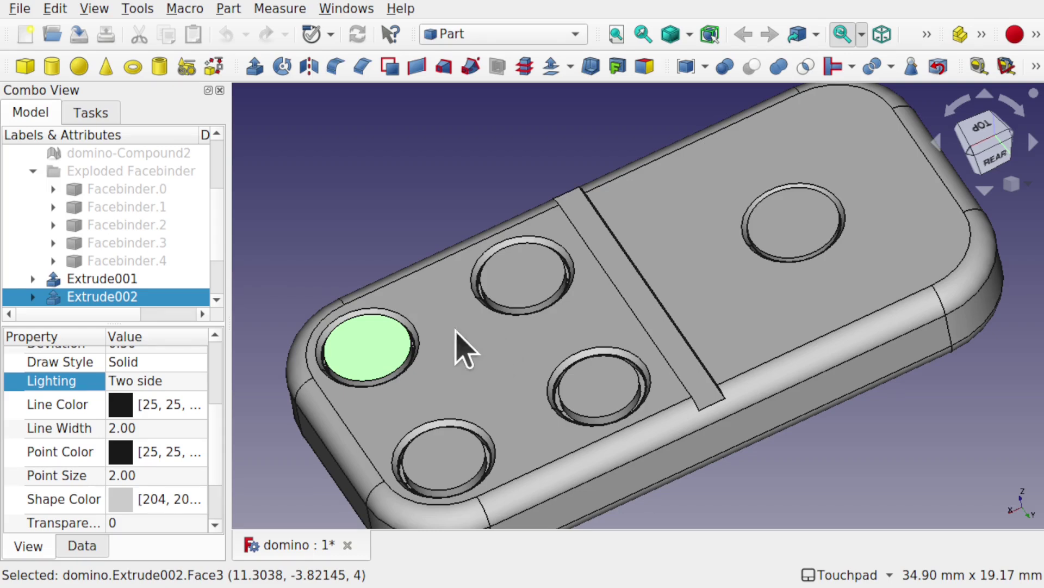
Re-enable preselection highlighting with light cyan (#aaffff) as its colour, and apply.
left_click(55, 9)
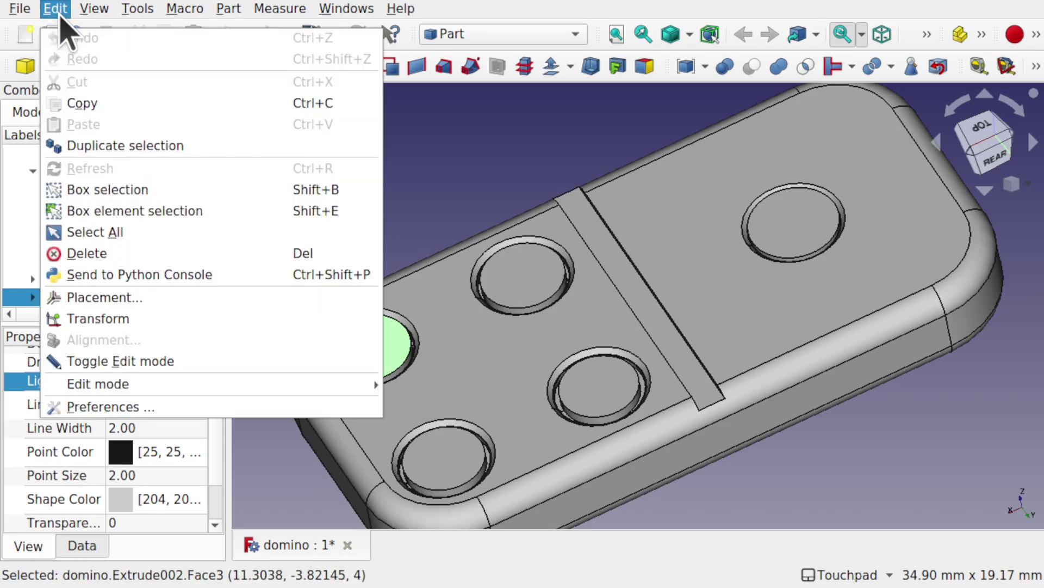
left_click(212, 407)
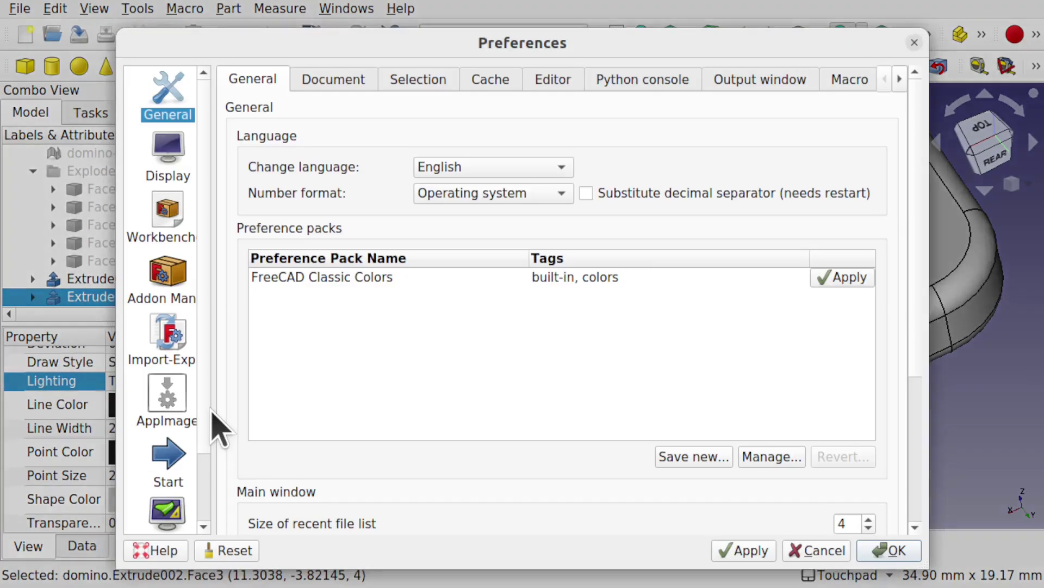
left_click(166, 159)
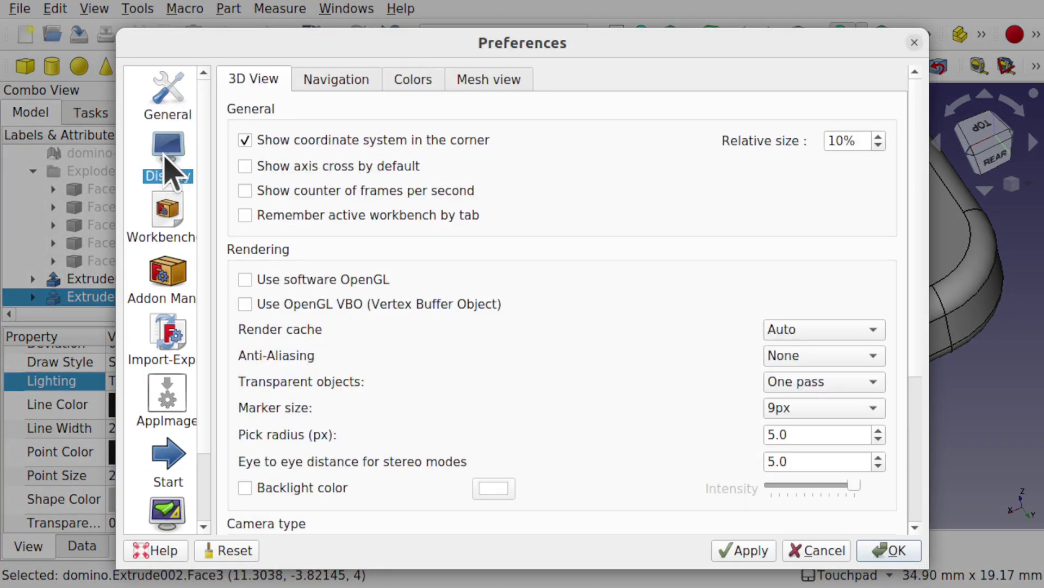
left_click(411, 83)
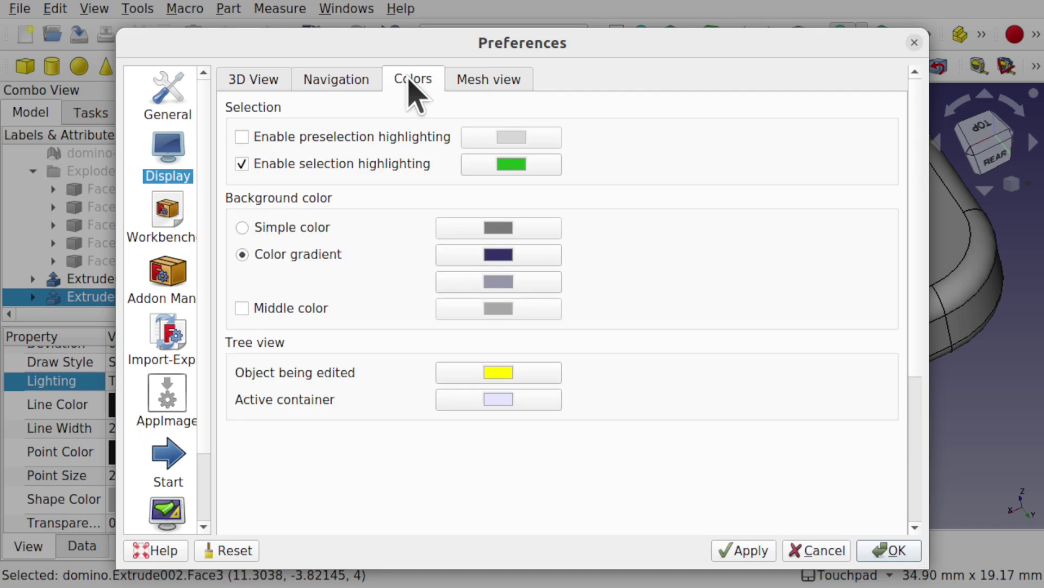
left_click(242, 137)
left_click(531, 141)
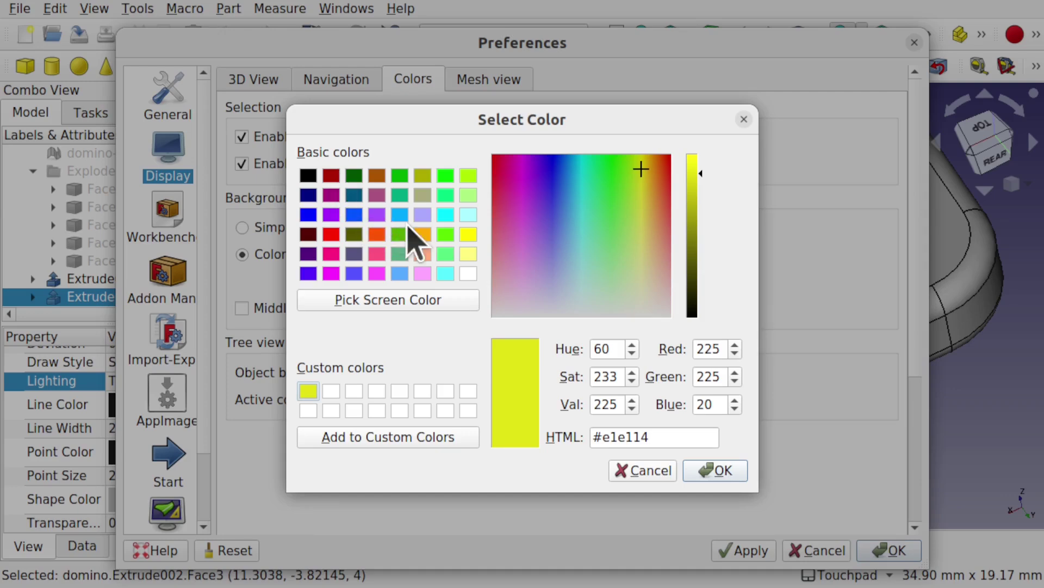
left_click(468, 214)
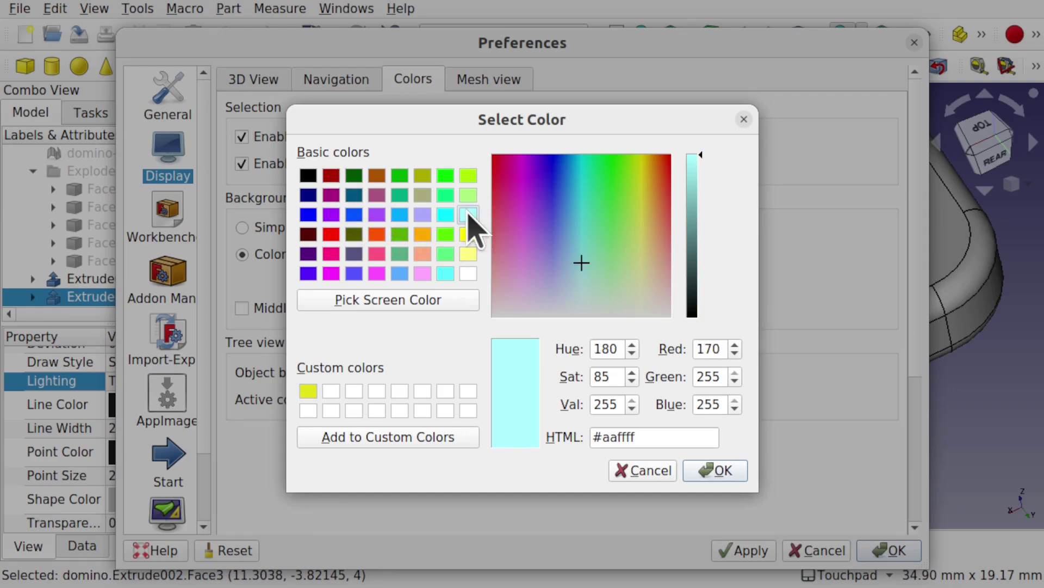
left_click(708, 472)
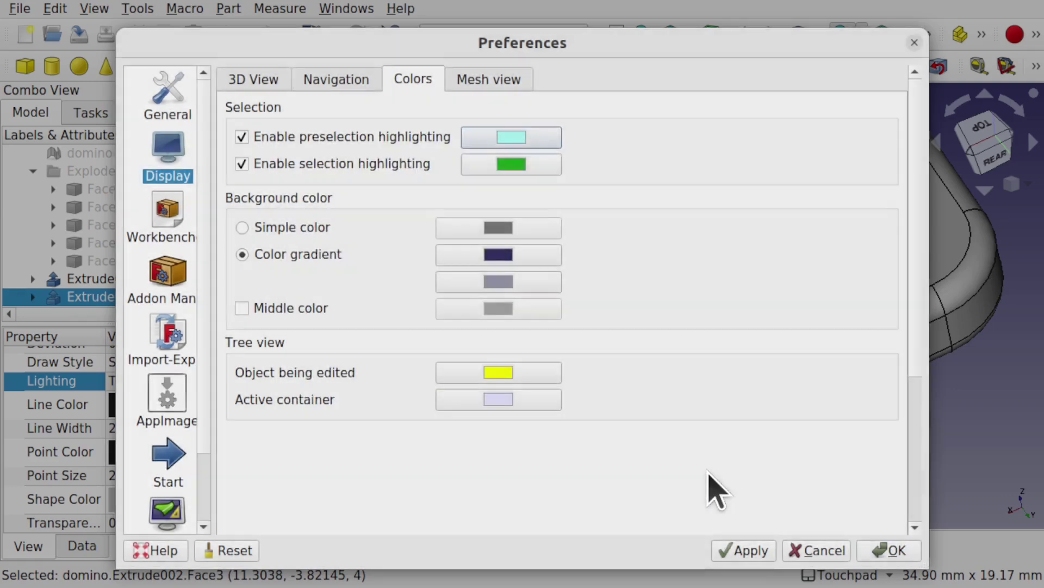
left_click(746, 554)
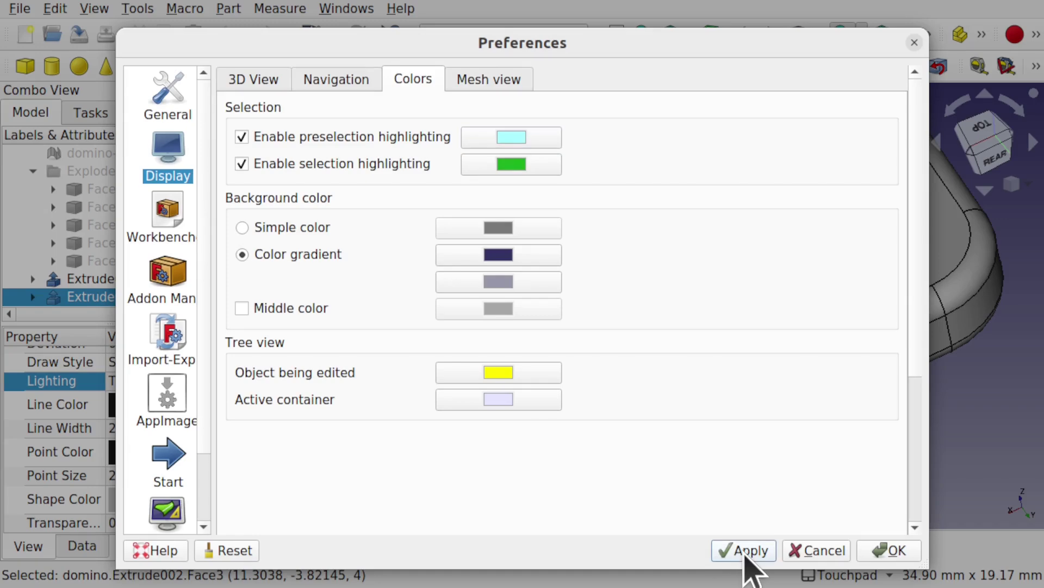
Close Preferences and orbit the domino to see faces preselect in light cyan.
left_click(887, 555)
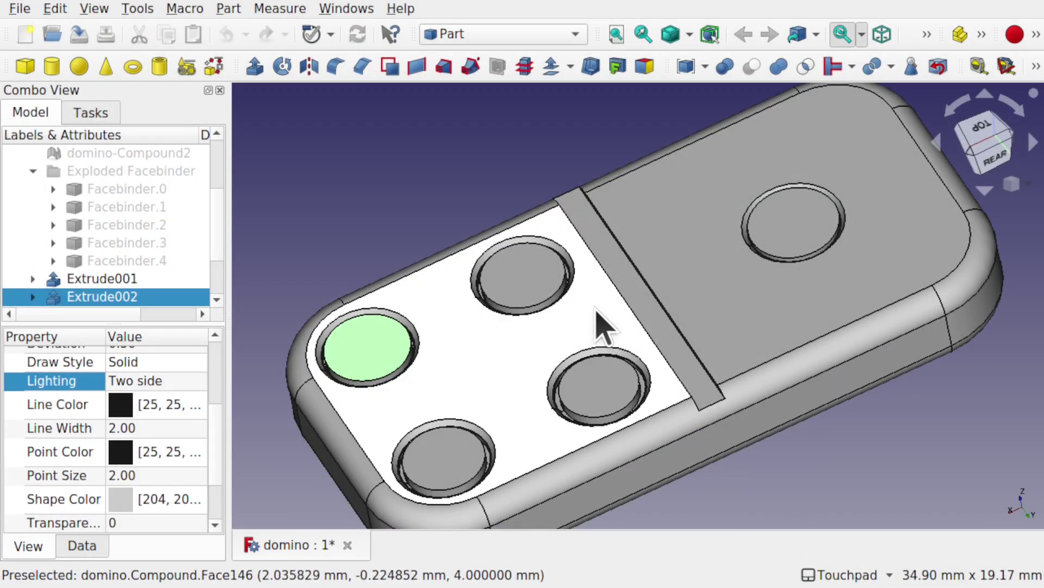
left_click_drag(681, 302, 611, 198, "alt")
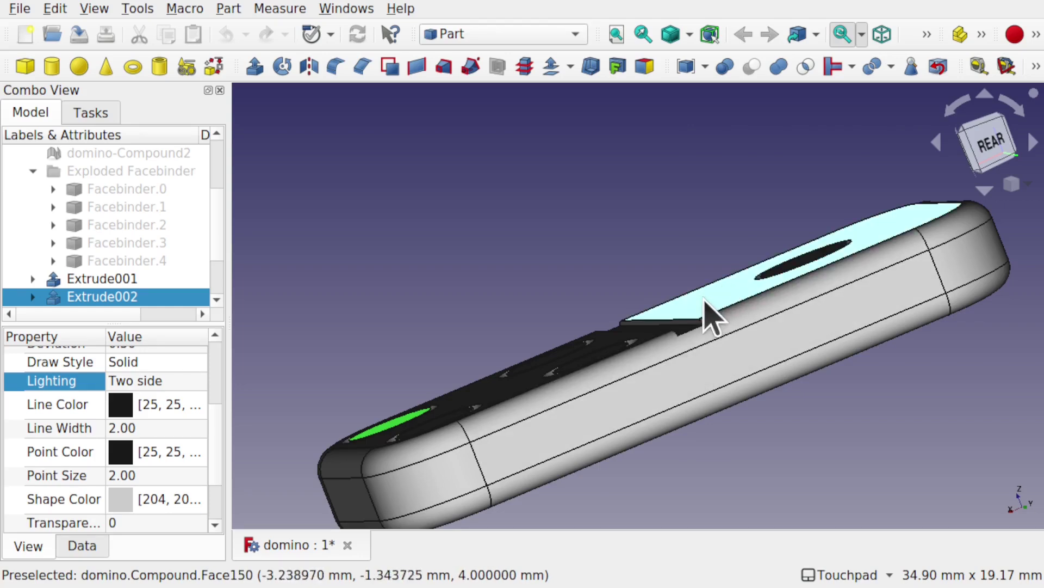
left_click_drag(706, 312, 744, 354, "alt")
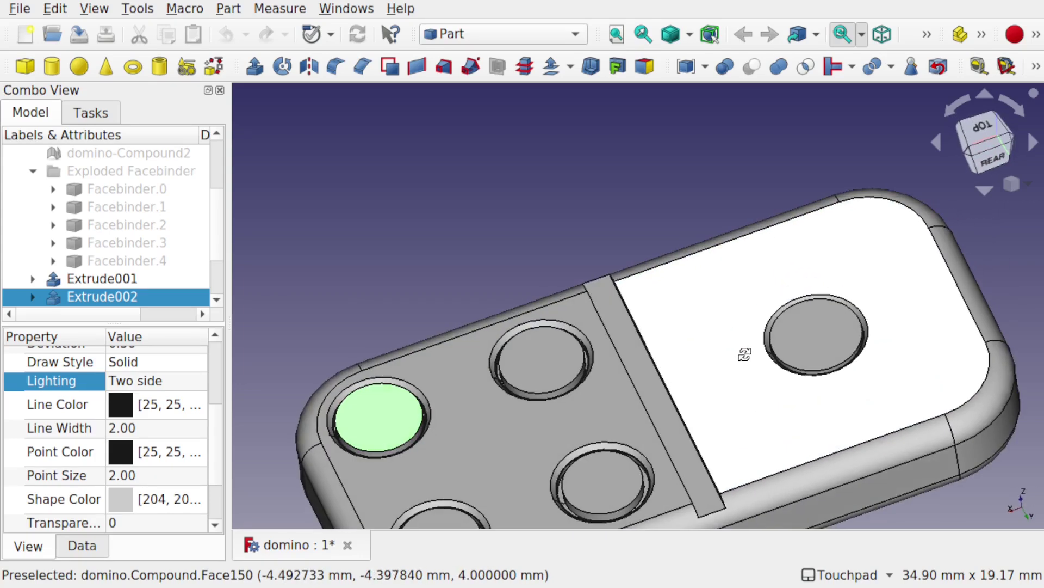
Change the preselection highlight colour in Display > Colors to dark red #aa0000.
left_click(56, 9)
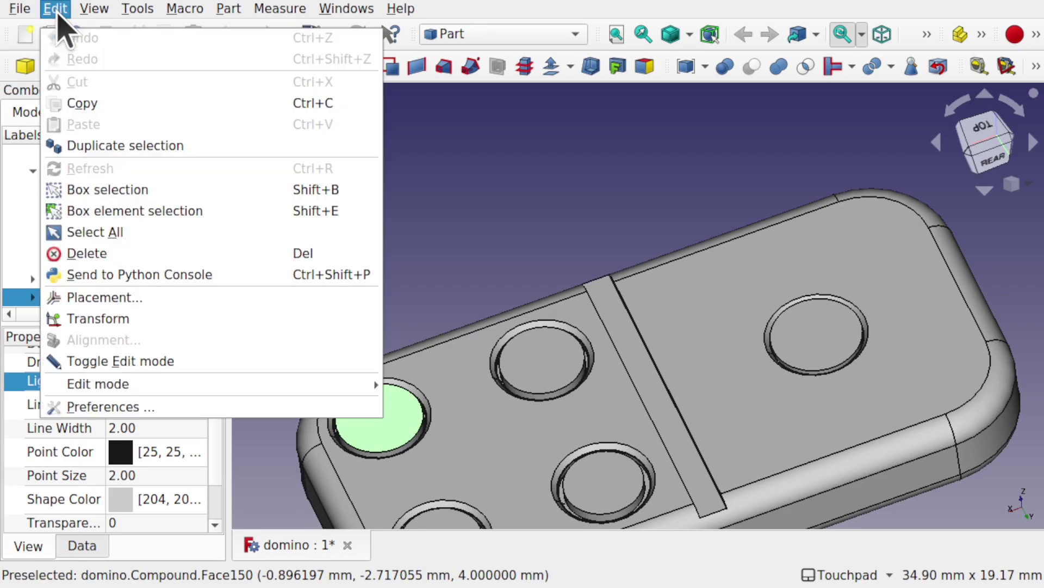
left_click(190, 408)
left_click(173, 163)
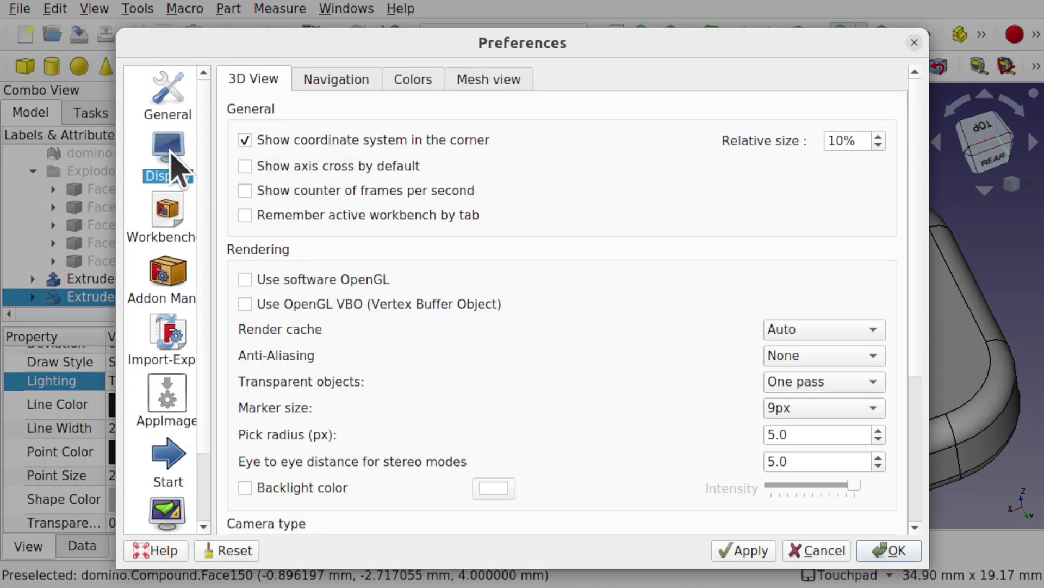
left_click(416, 80)
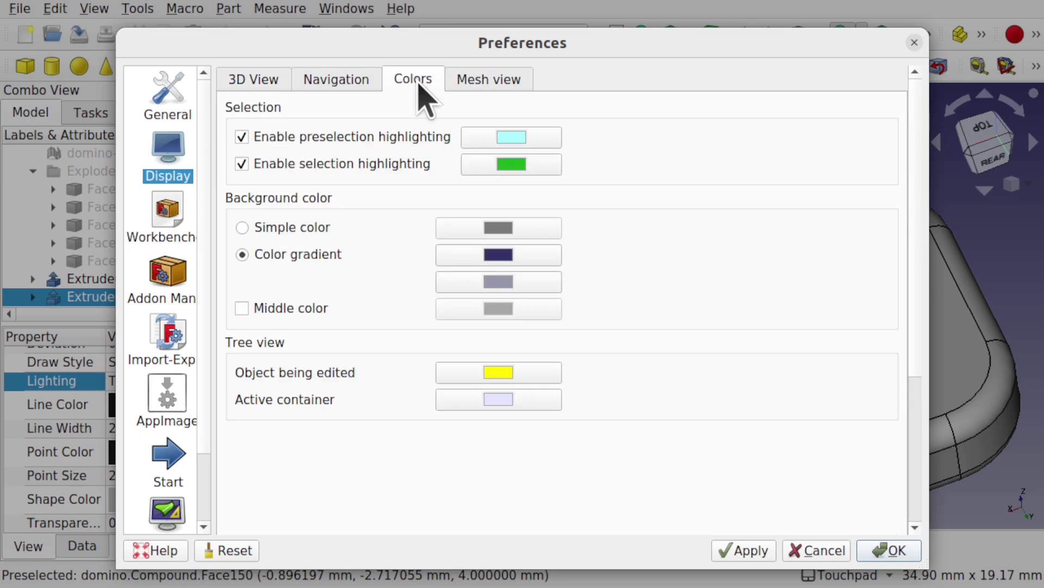
left_click(509, 140)
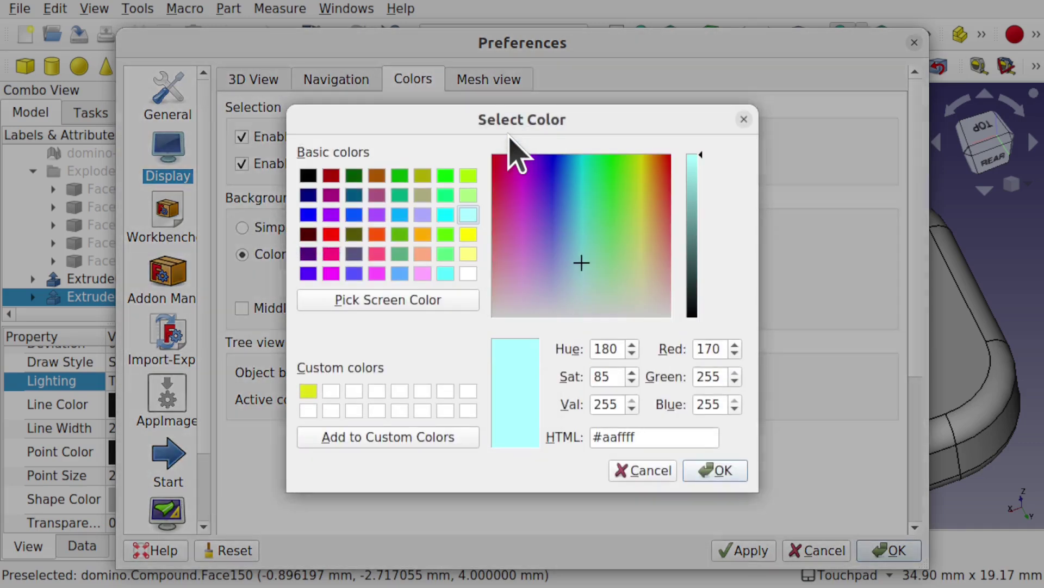
left_click(330, 178)
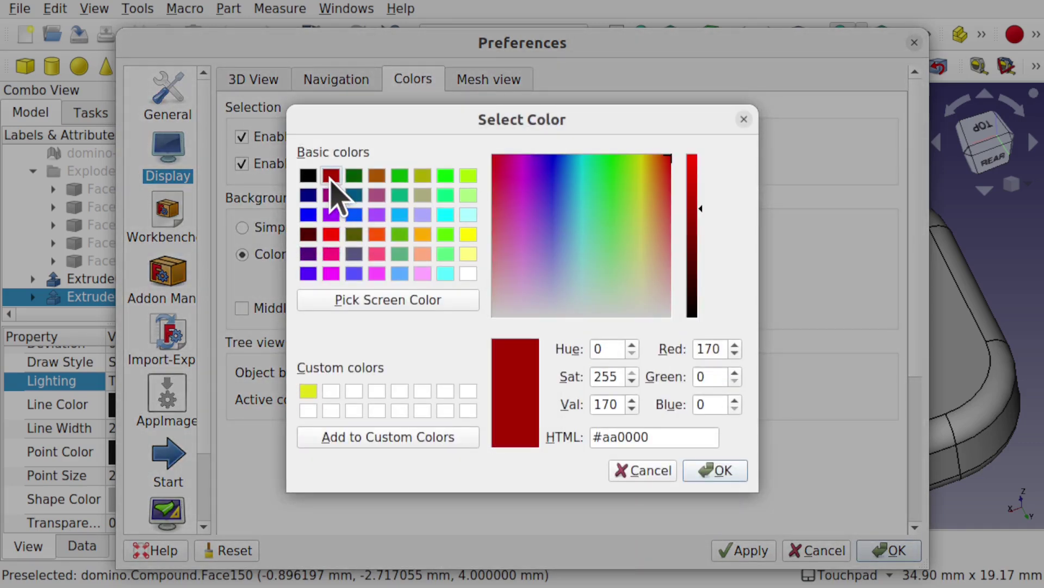
left_click(715, 468)
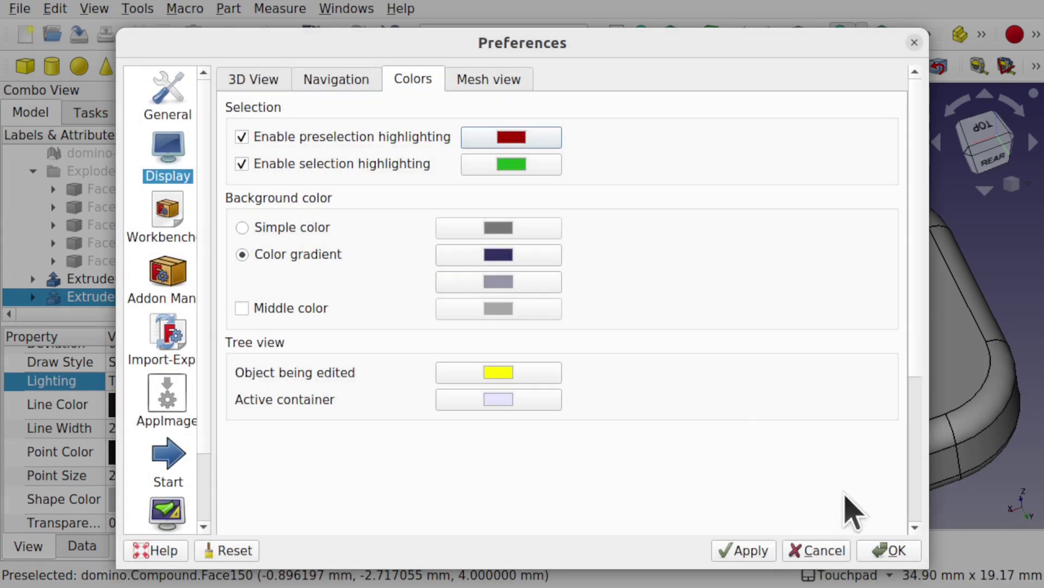
Accept the preference changes and orbit the domino to a low rear view.
left_click(879, 551)
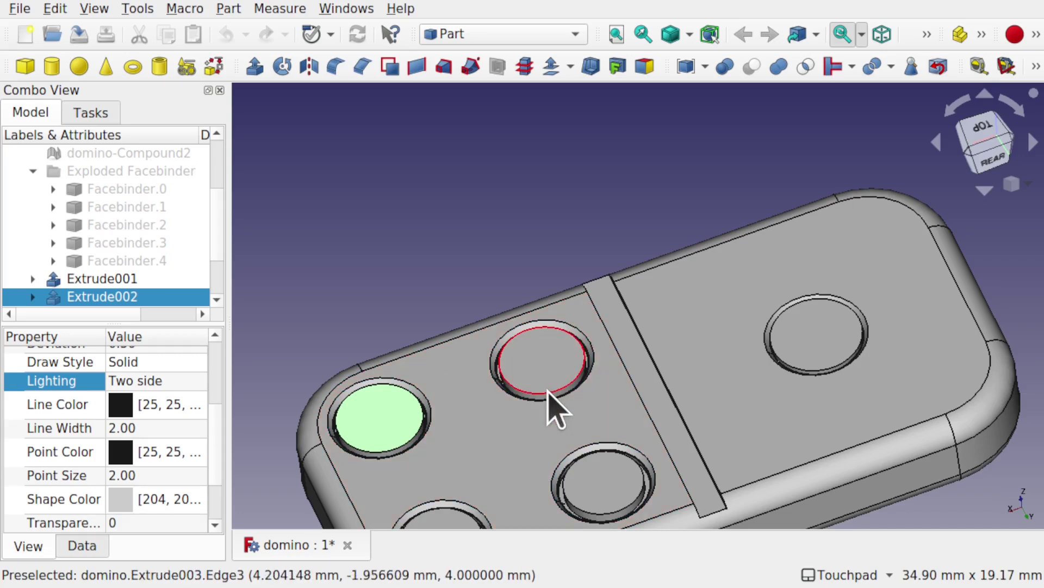
middle_click_drag(596, 436, 574, 356)
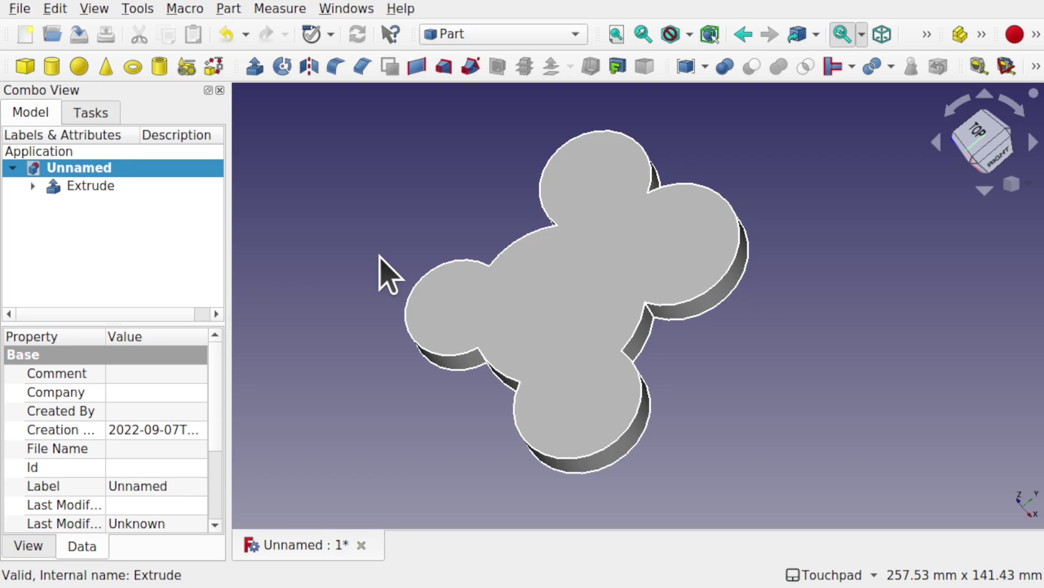
Select the clover Extrude, check its 0.50 View Deviation, and inspect the faceted edges.
scroll(712, 278, "up", 6)
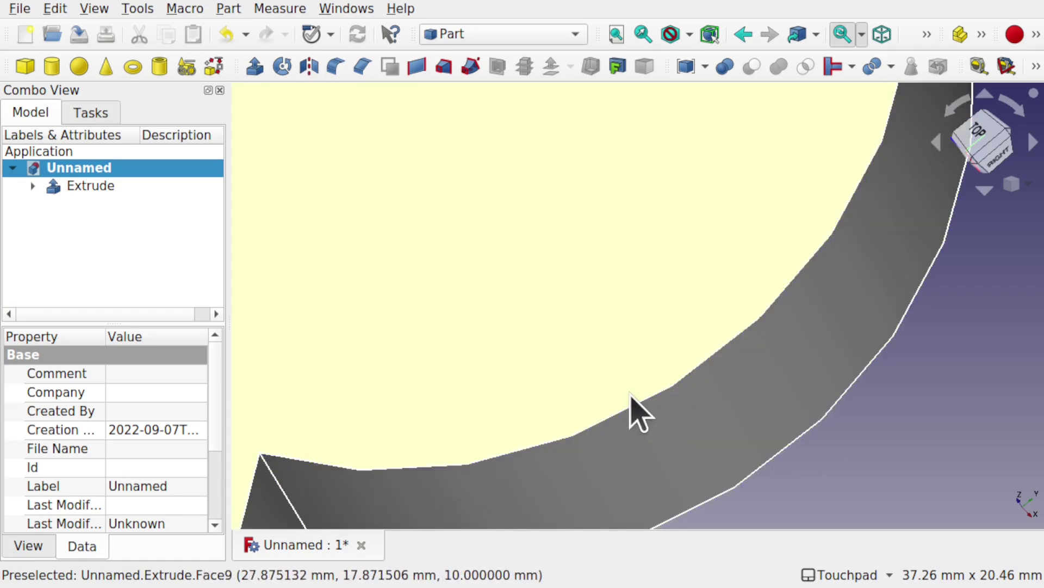
scroll(632, 397, "down", 10)
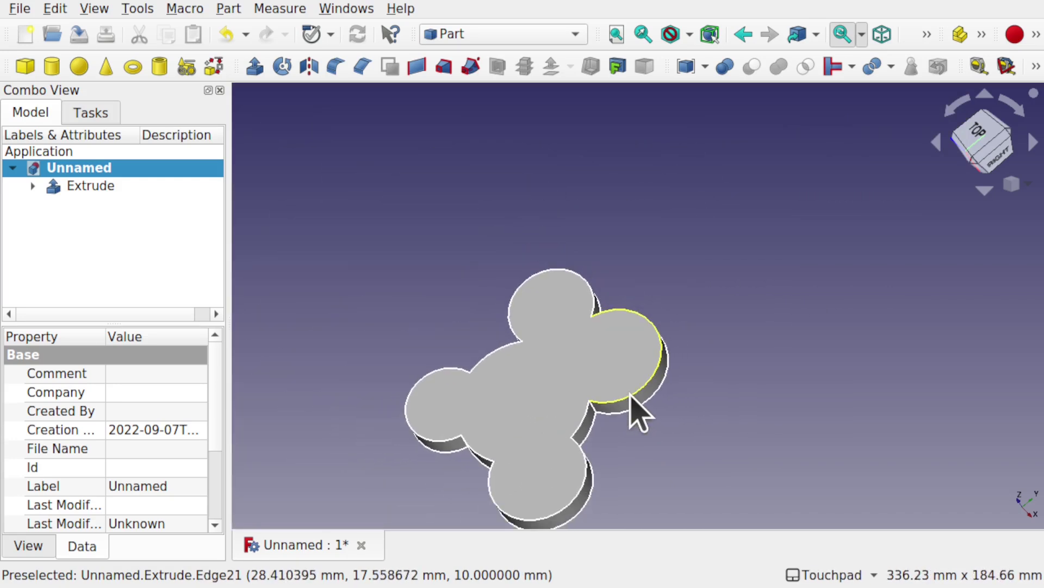
middle_click_drag(695, 434, 758, 341)
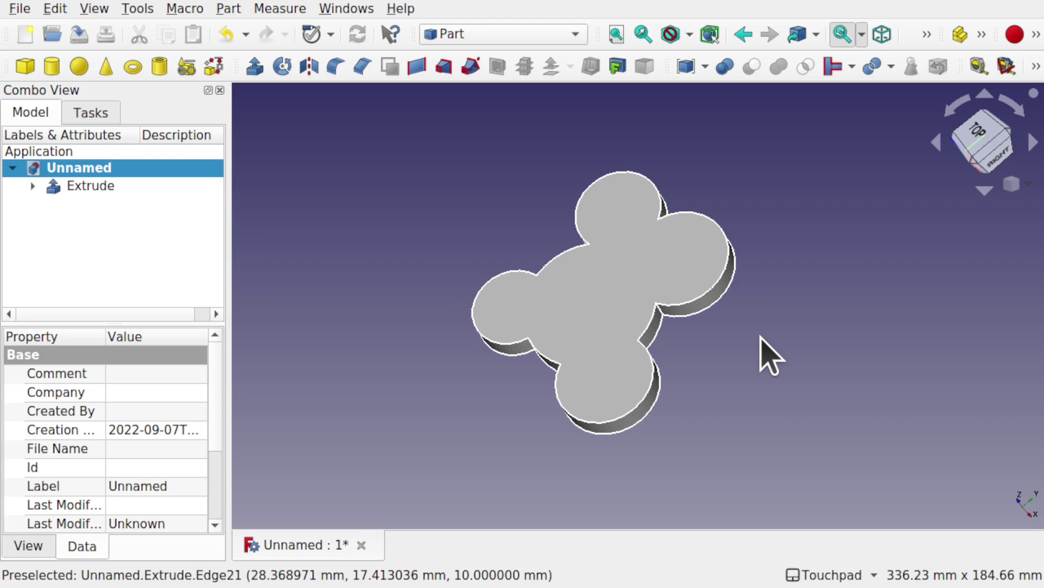
left_click(88, 186)
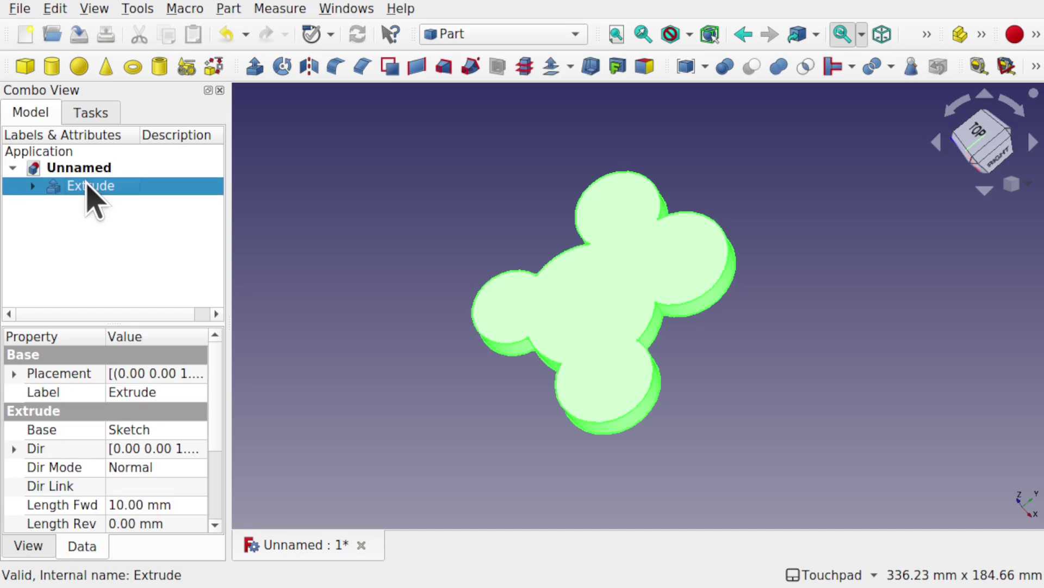
scroll(215, 408, "down", 3)
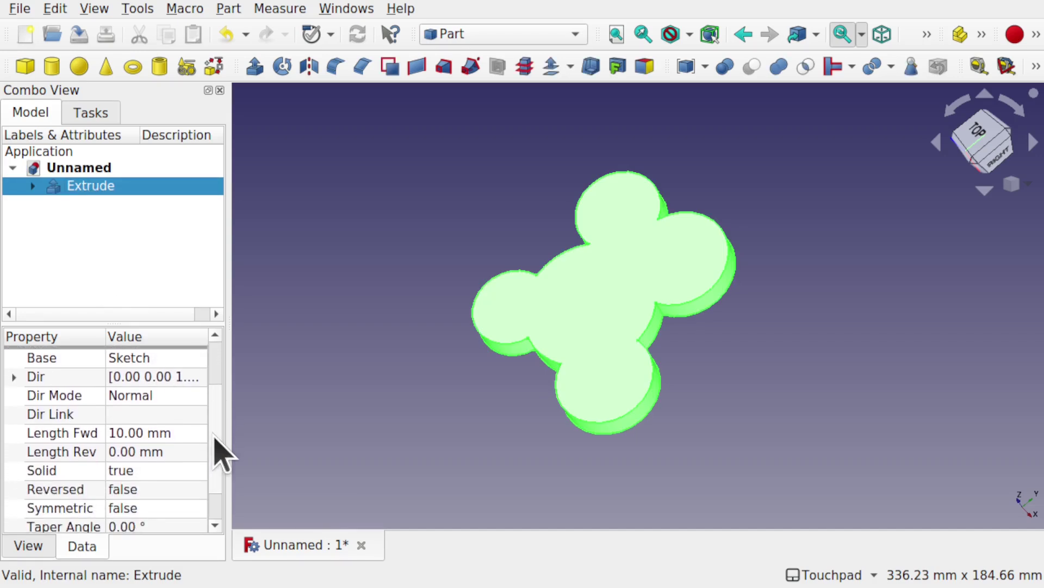
scroll(215, 452, "down", 2)
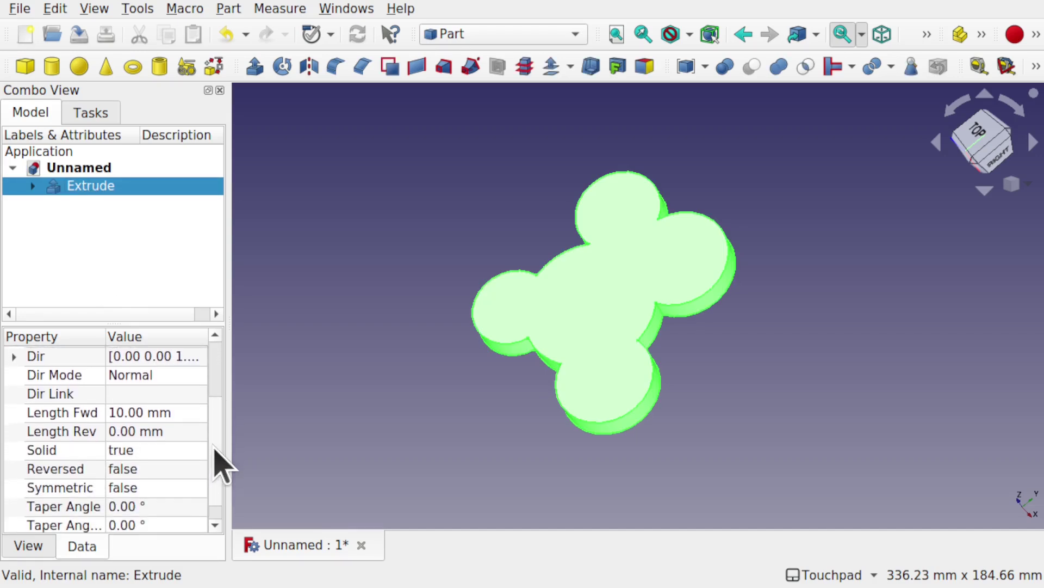
left_click(28, 546)
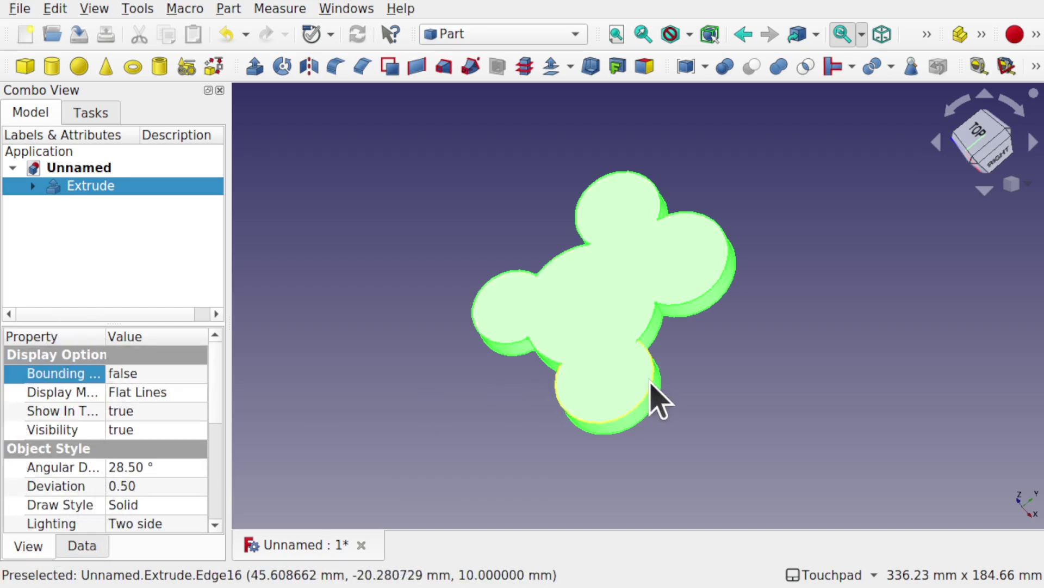
scroll(655, 400, "up", 8)
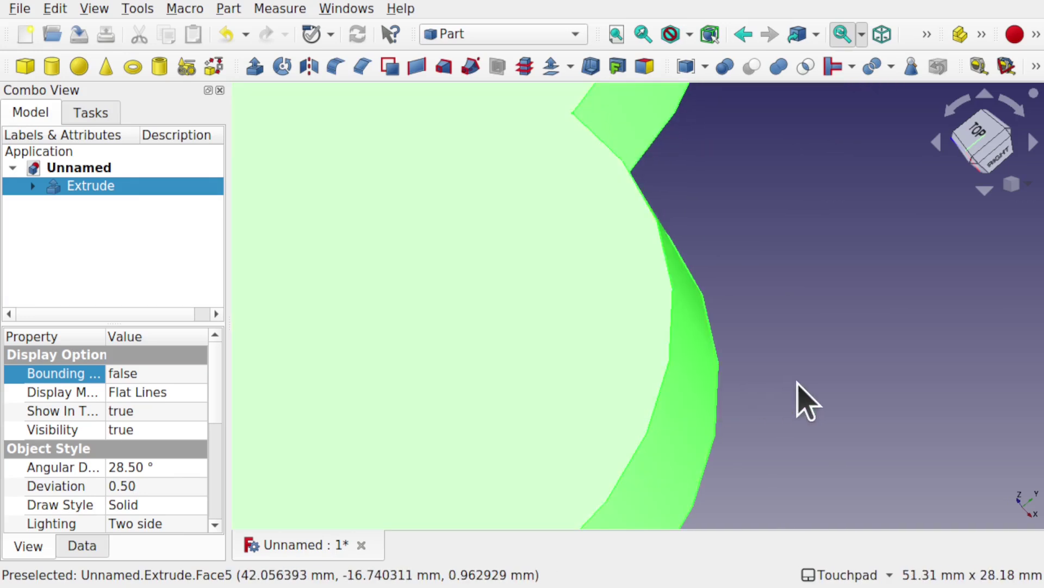
left_click(77, 235)
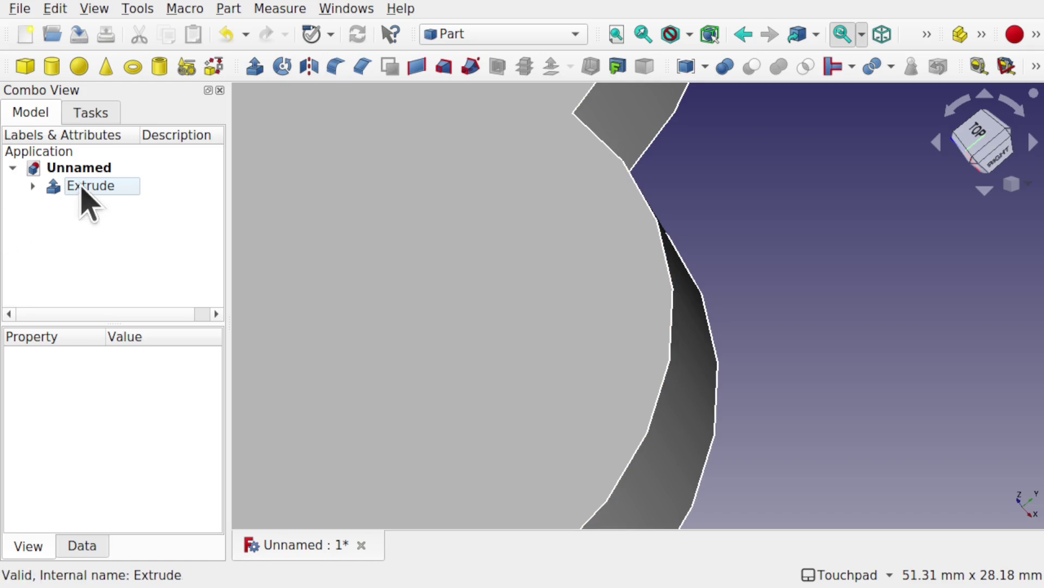
Set the Extrude's Deviation to 0.1 and view the smoother surface.
left_click(87, 188)
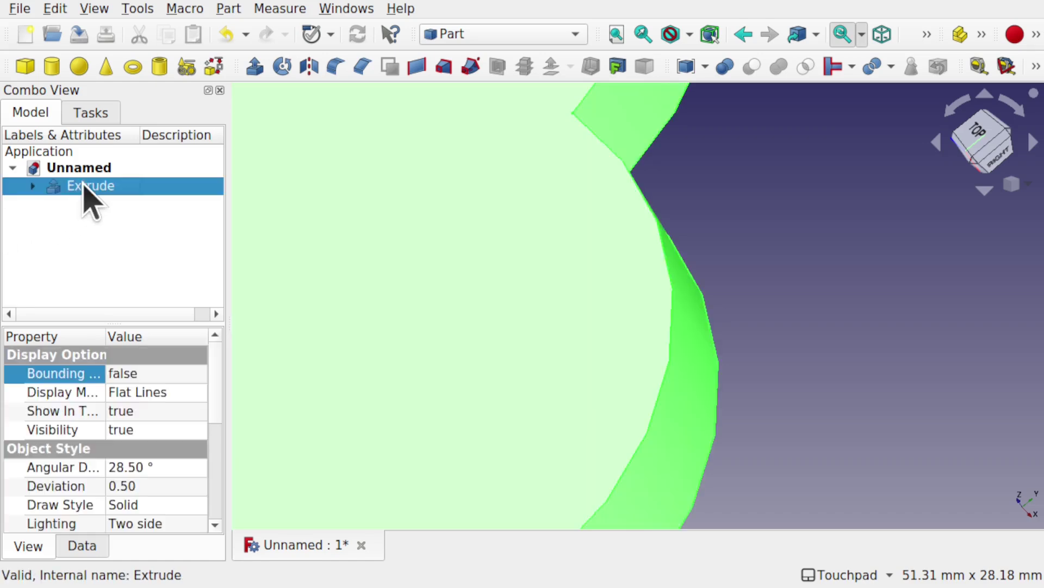
left_click(153, 487)
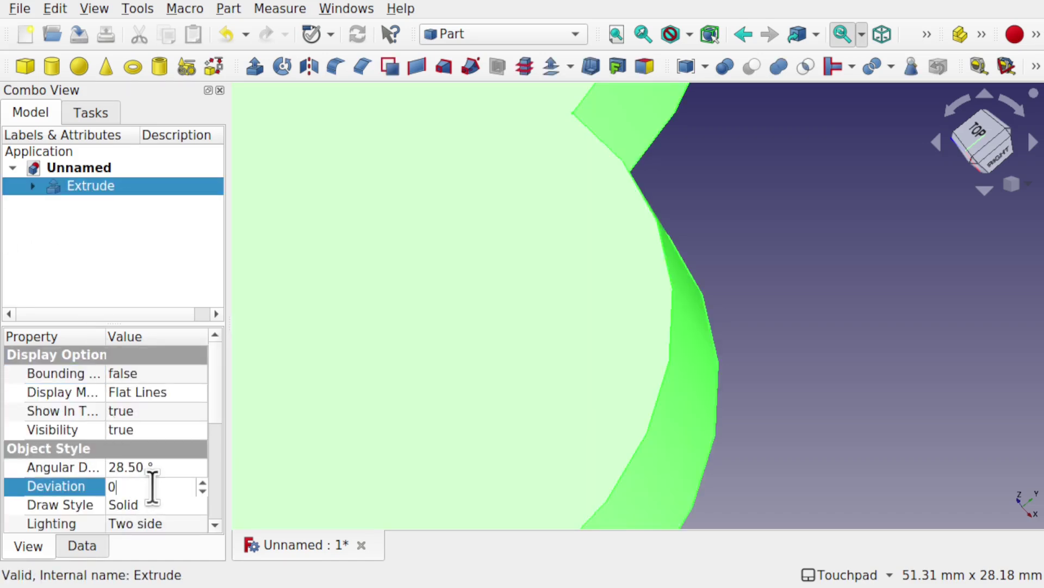
type("0.1")
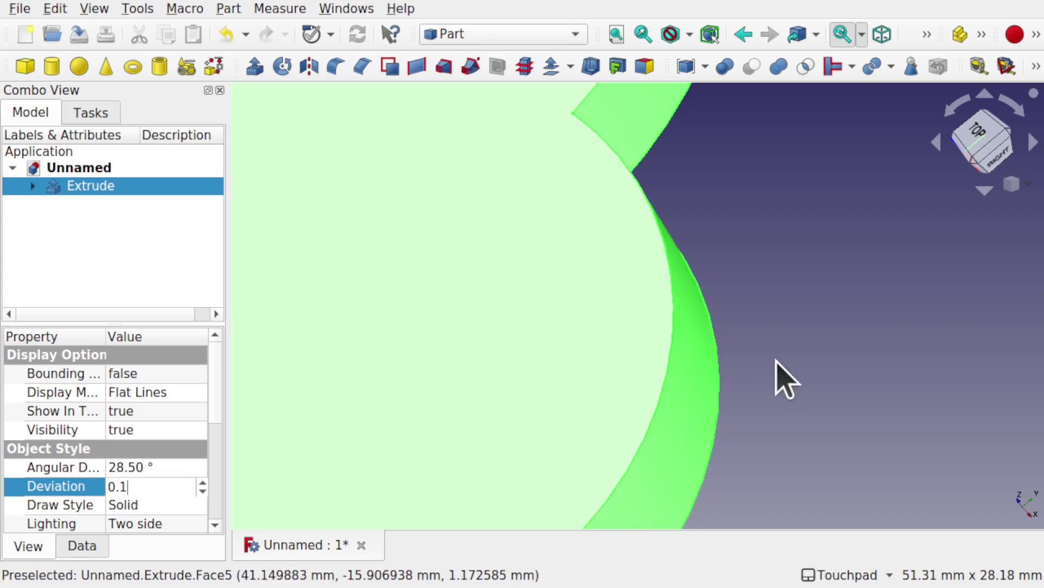
left_click(783, 364)
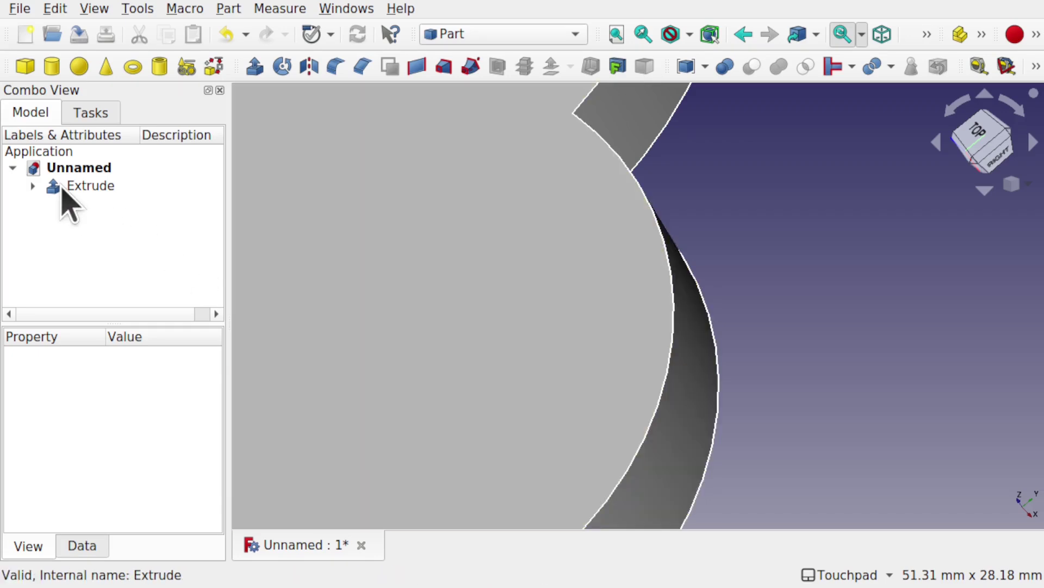
Restore the Extrude's Deviation to 0.5 and view the result.
left_click(65, 187)
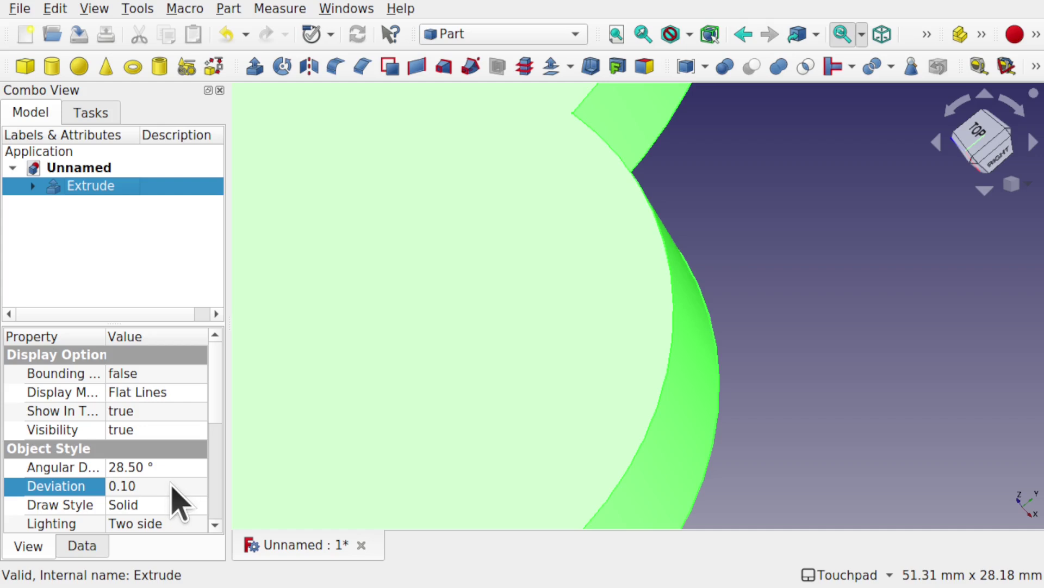
left_click(170, 485)
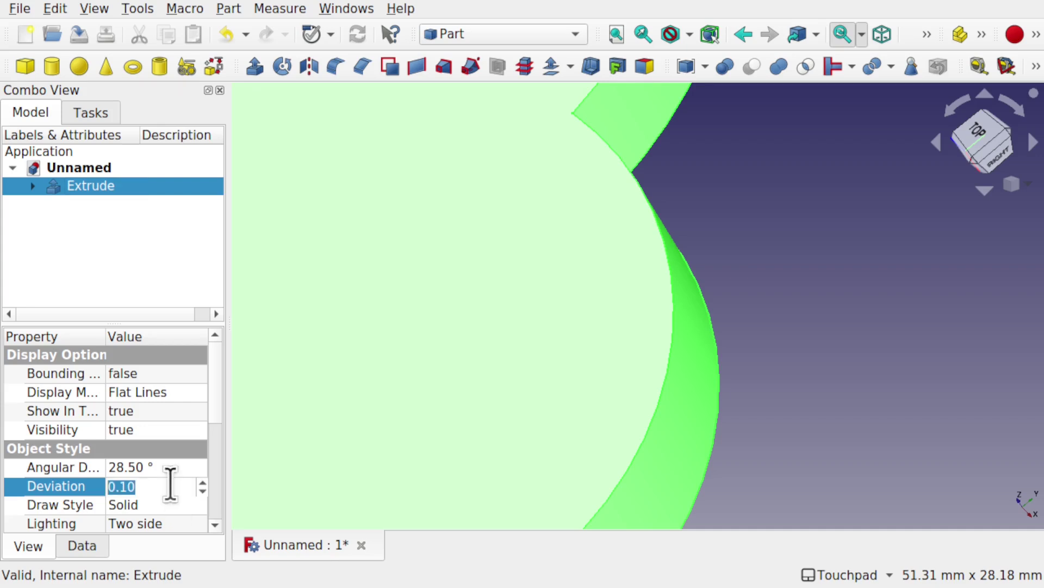
type("0.5")
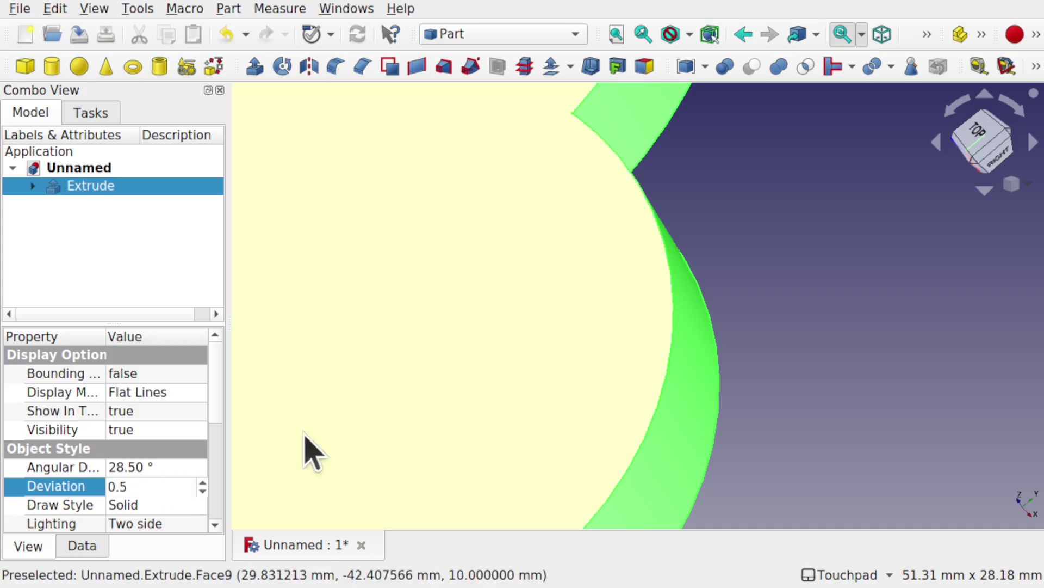
left_click(742, 362)
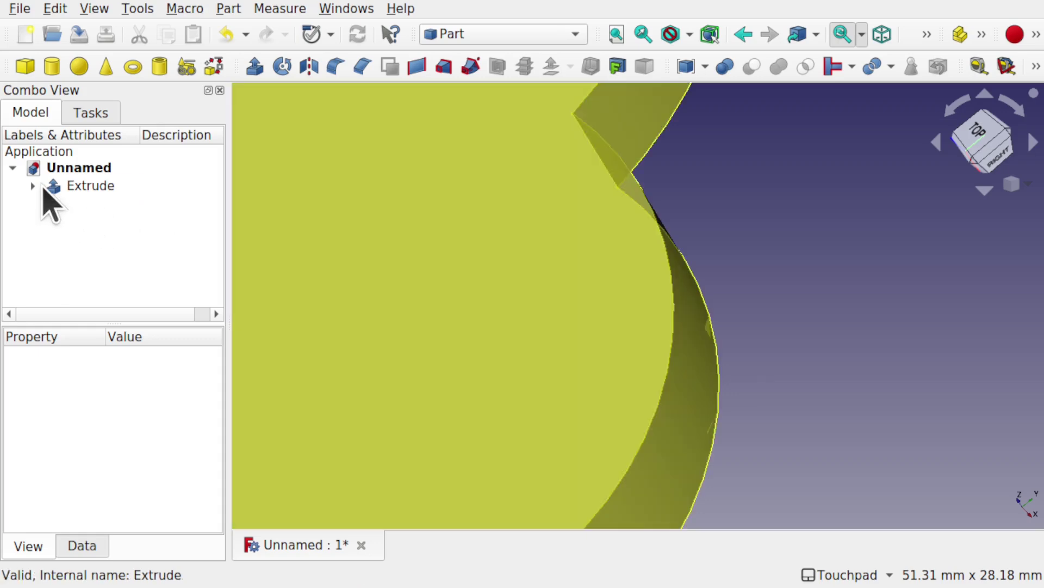
Expand the Extrude and open then close its Sketch to check its Deviation.
left_click(32, 185)
double_click(105, 204)
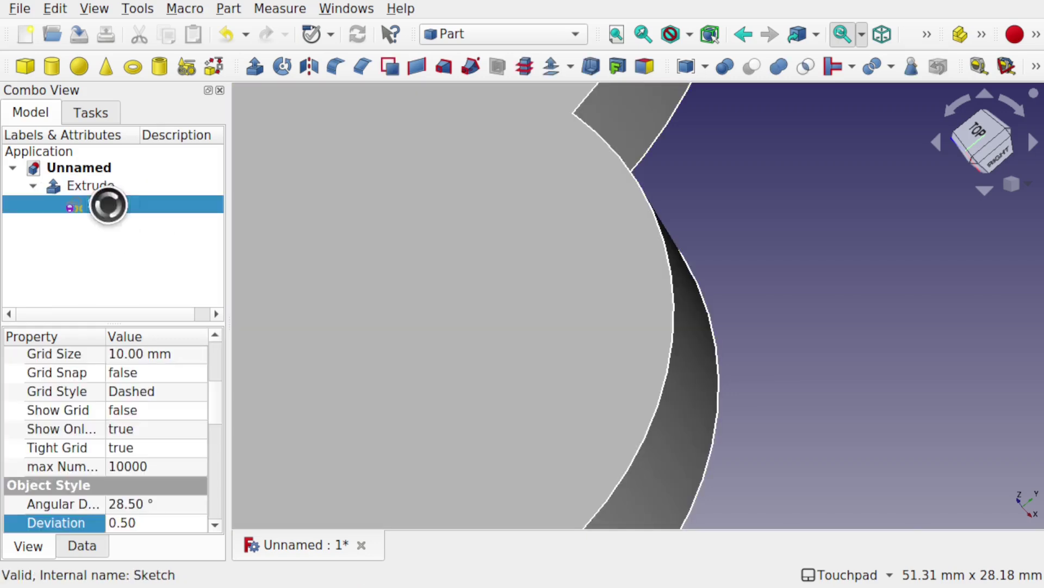
left_click(197, 186)
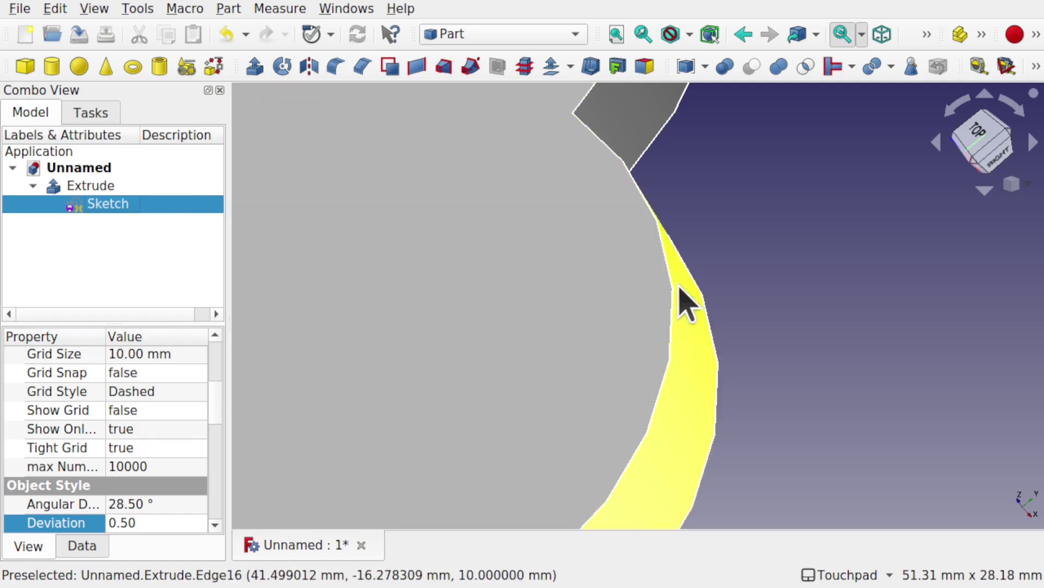
scroll(764, 292, "down", 8)
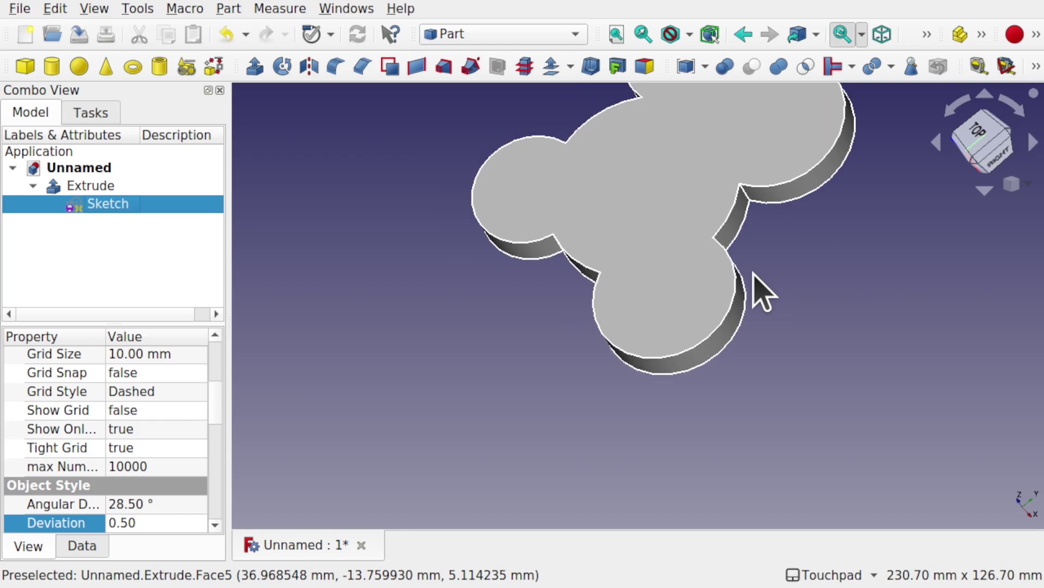
scroll(757, 292, "down", 1)
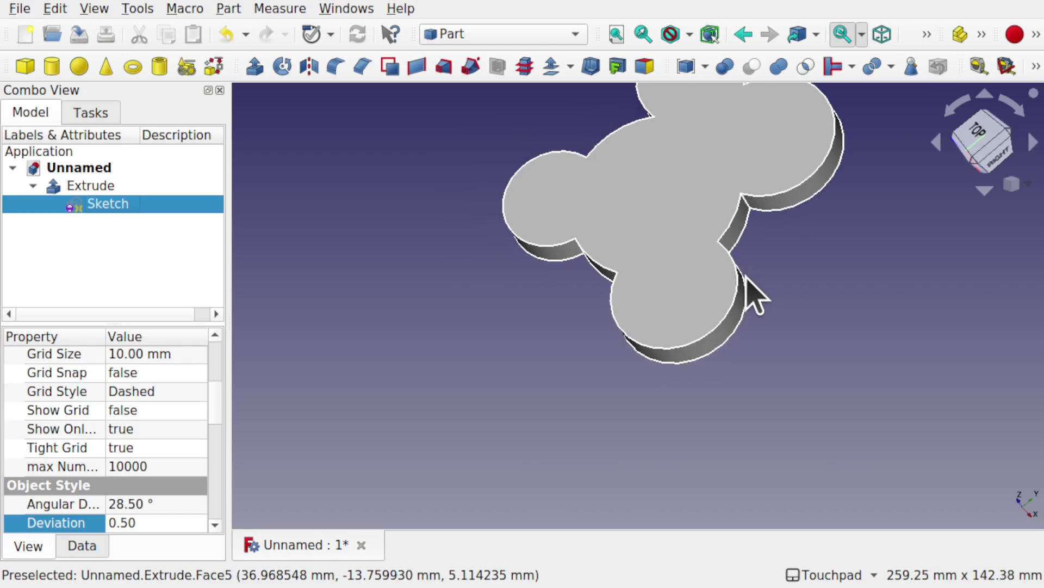
Export the clover Extrude via File > Export as point5.stl.
left_click(101, 185)
left_click(21, 9)
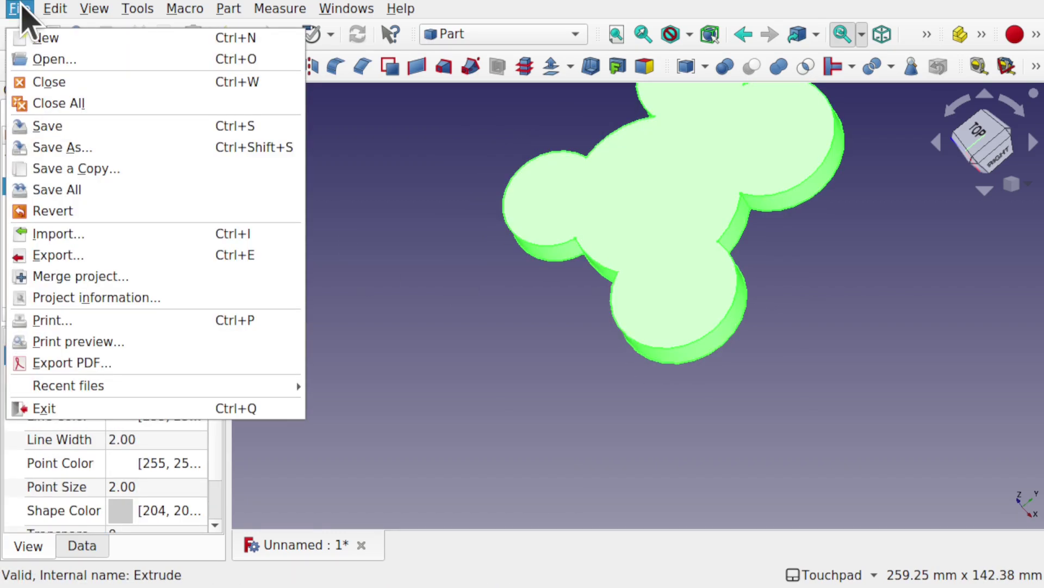
left_click(126, 255)
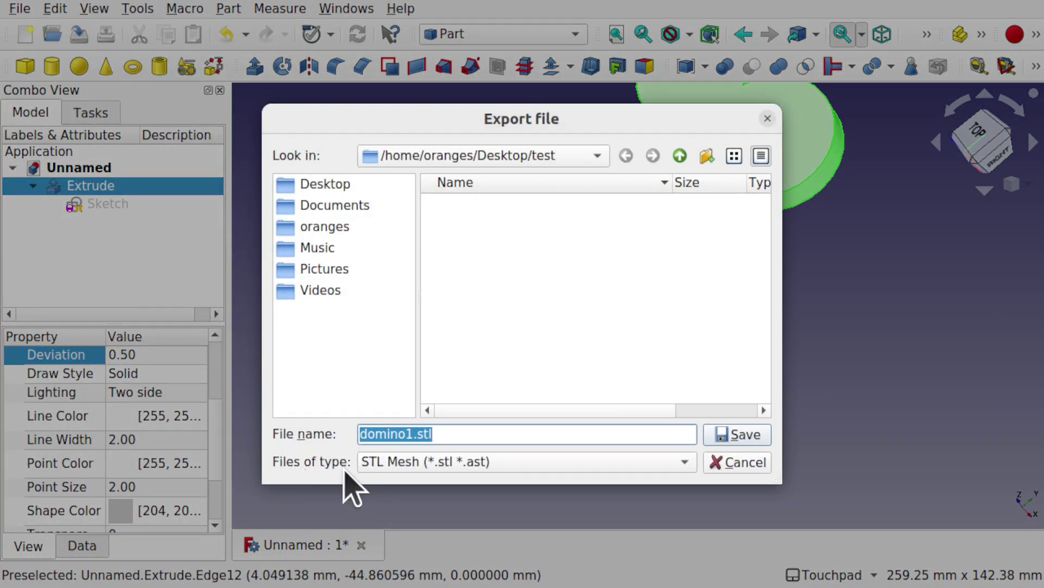
left_click_drag(410, 434, 340, 430)
type("po")
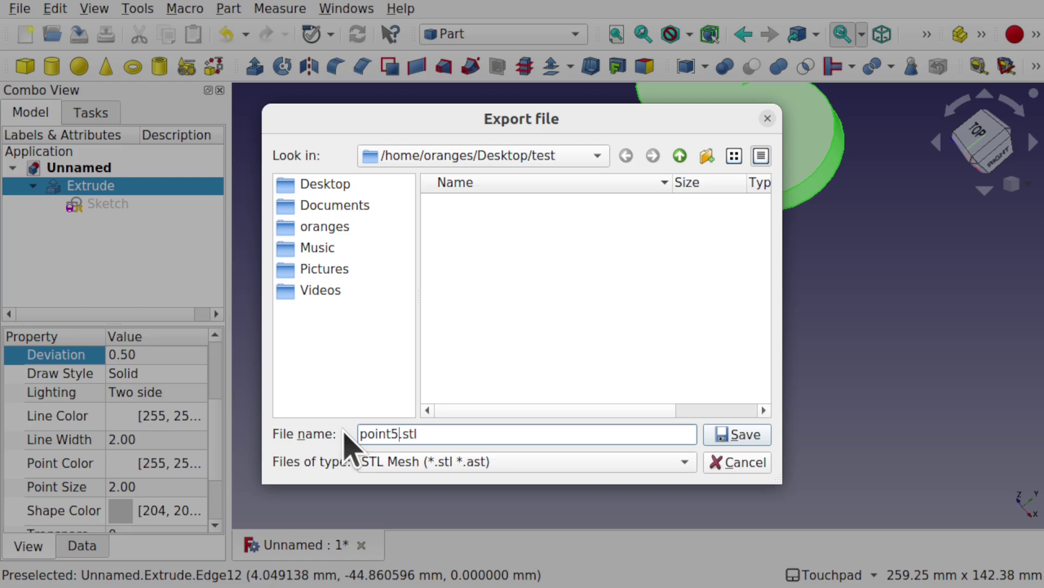
key("Return")
left_click(354, 251)
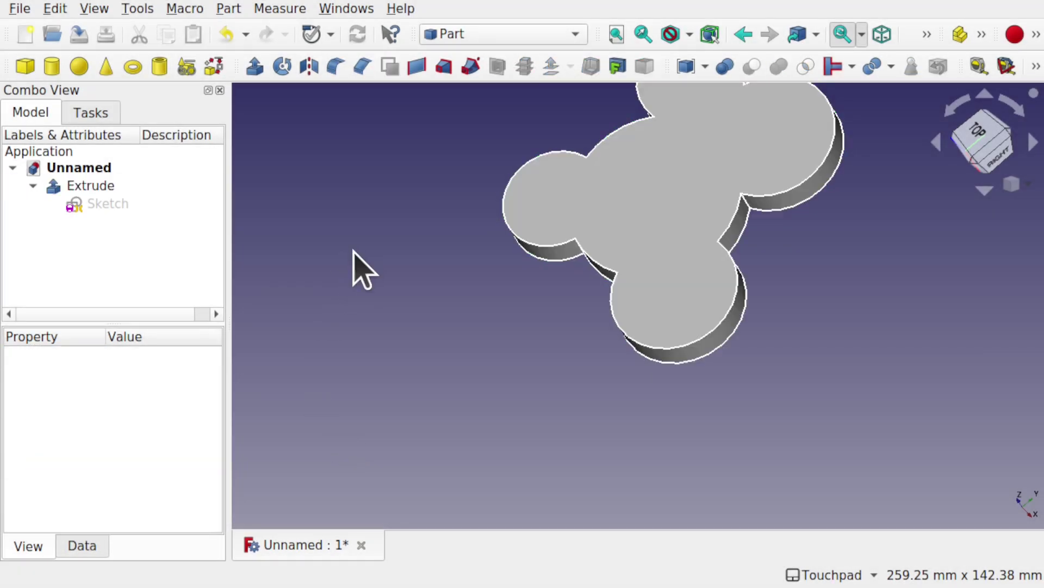
Lower the clover Extrude's Deviation to 0.01.
left_click(101, 187)
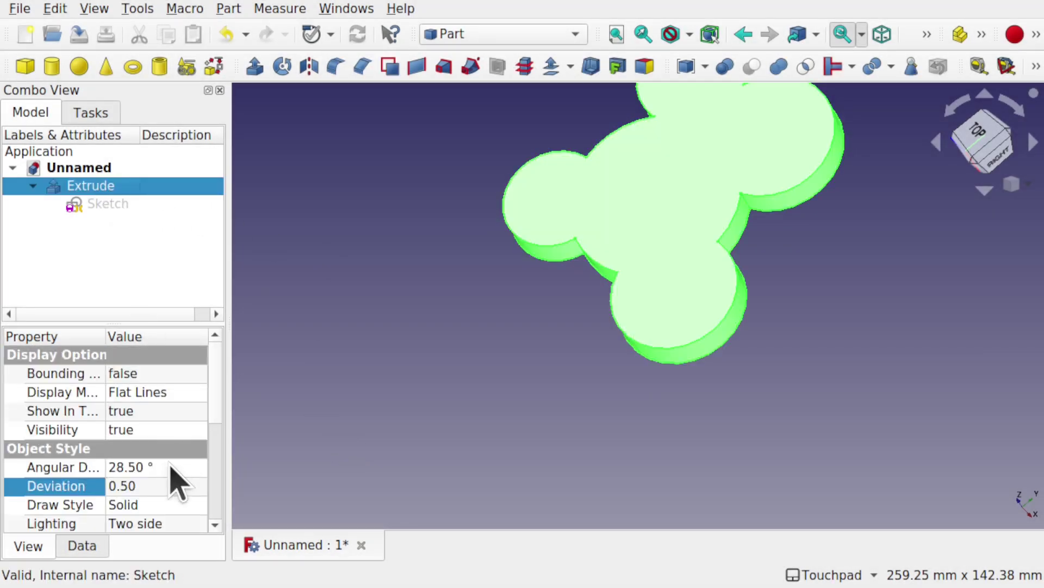
left_click(163, 485)
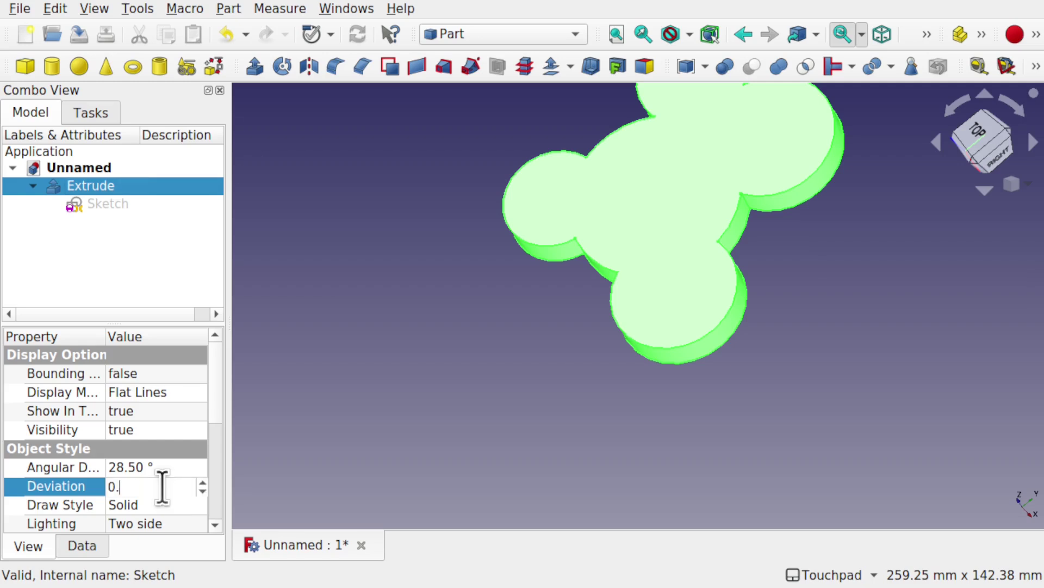
key("Return")
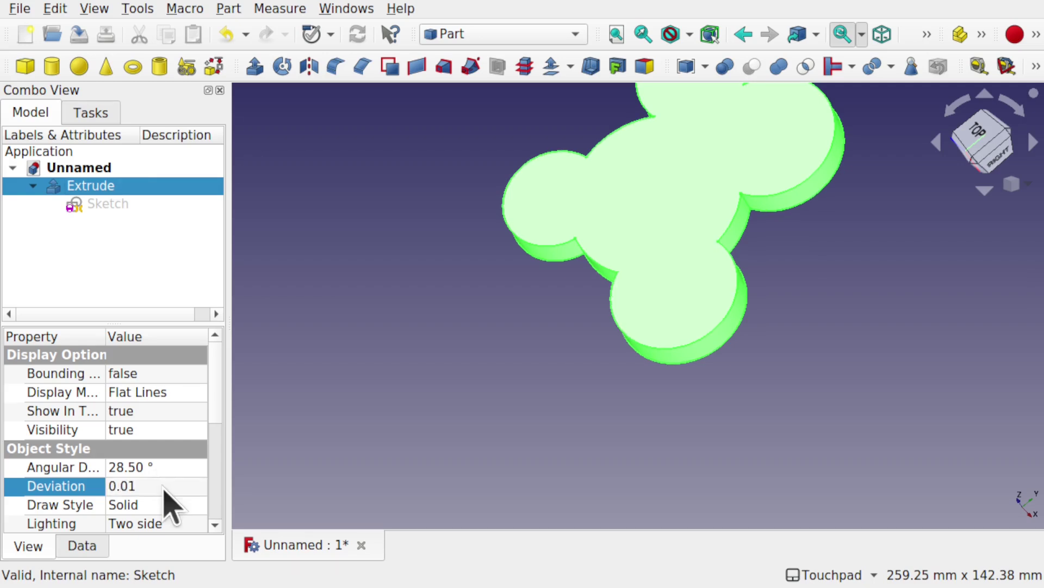
left_click(540, 295)
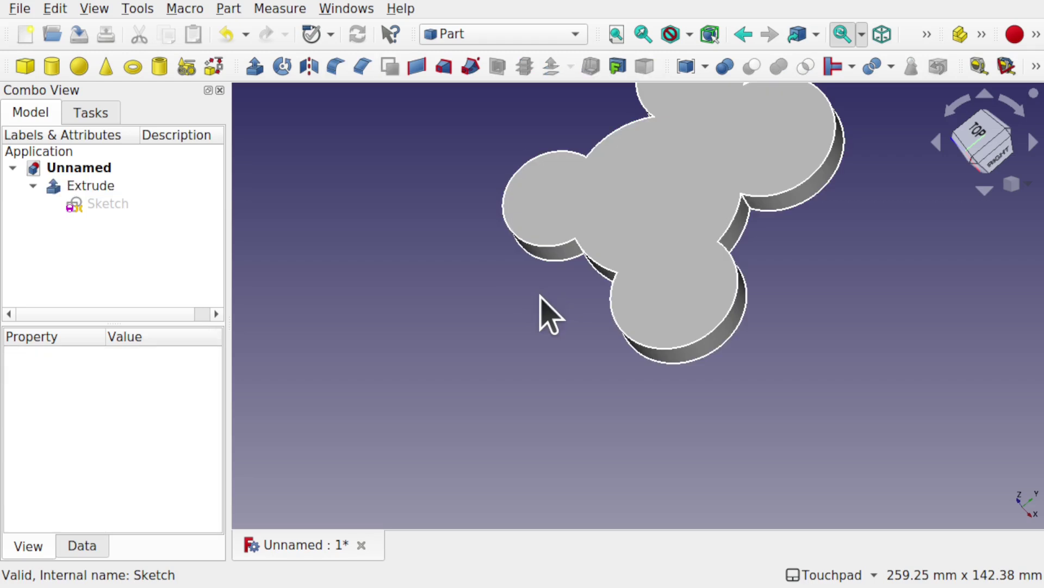
middle_click_drag(550, 301, 508, 420)
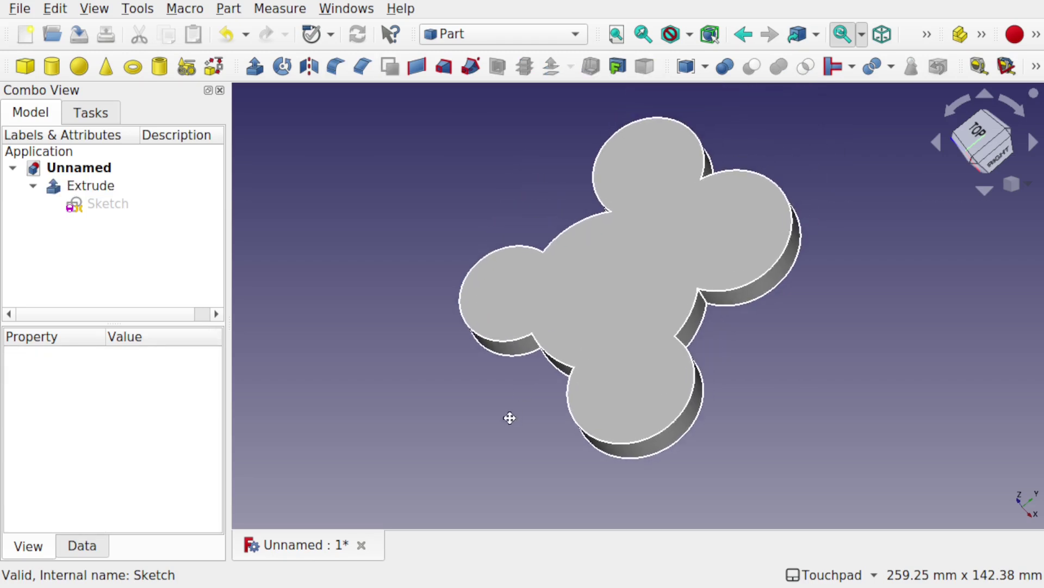
Export the Extrude again as STL, adding '6' to the file name before its extension.
left_click(101, 187)
left_click(22, 9)
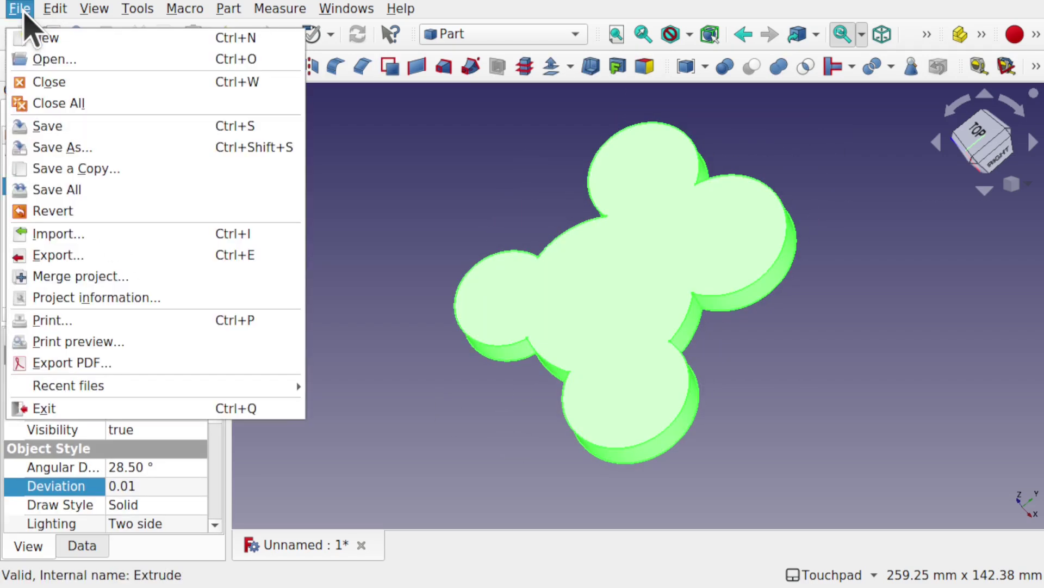
left_click(81, 255)
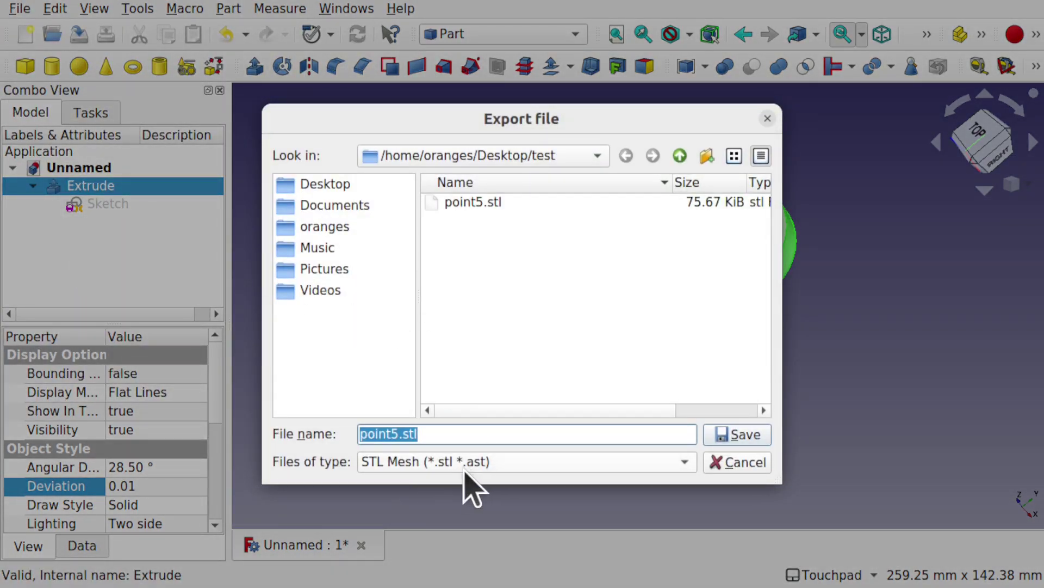
left_click(399, 434)
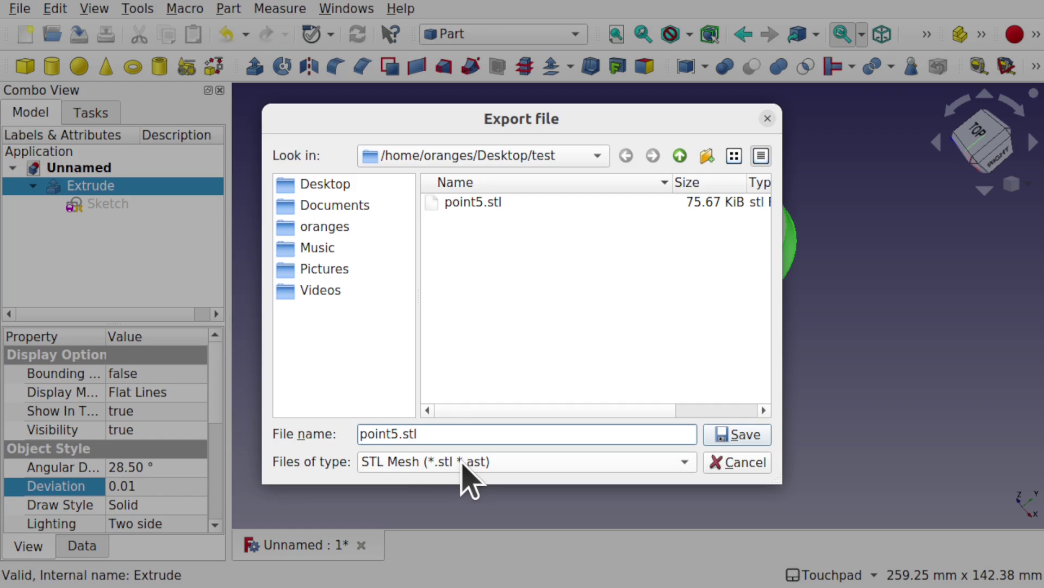
type("6")
key("Return")
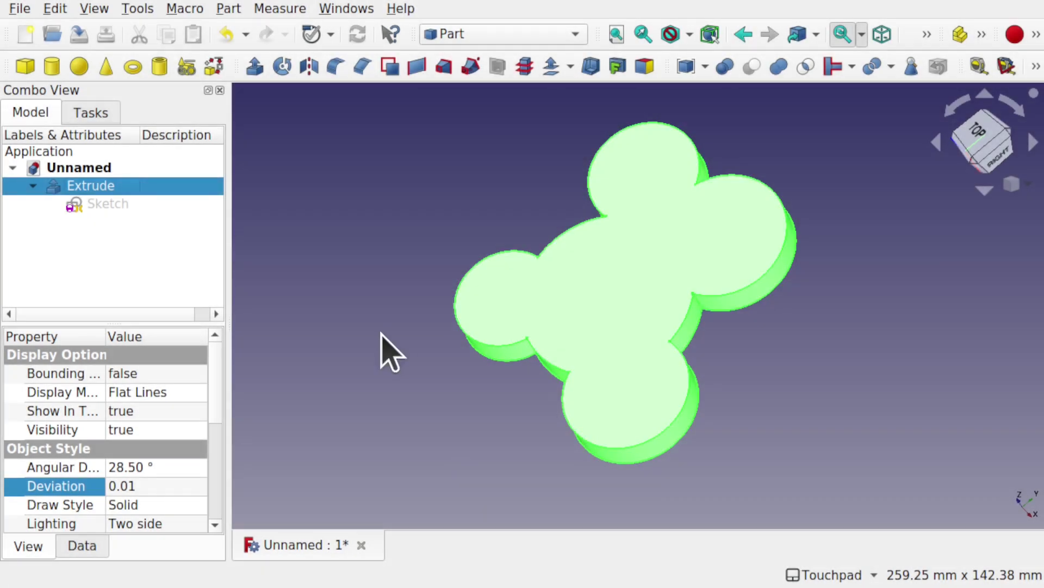
left_click(381, 334)
In the Import dialog, compare point1.stl (102.04 KiB) with point5.stl (75.67 KiB).
left_click(19, 10)
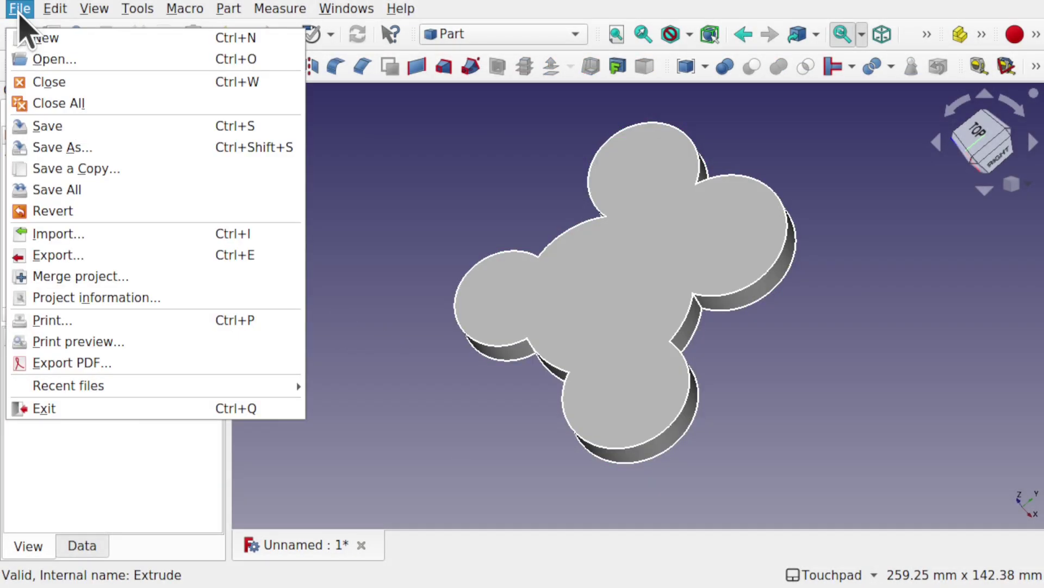
left_click(84, 235)
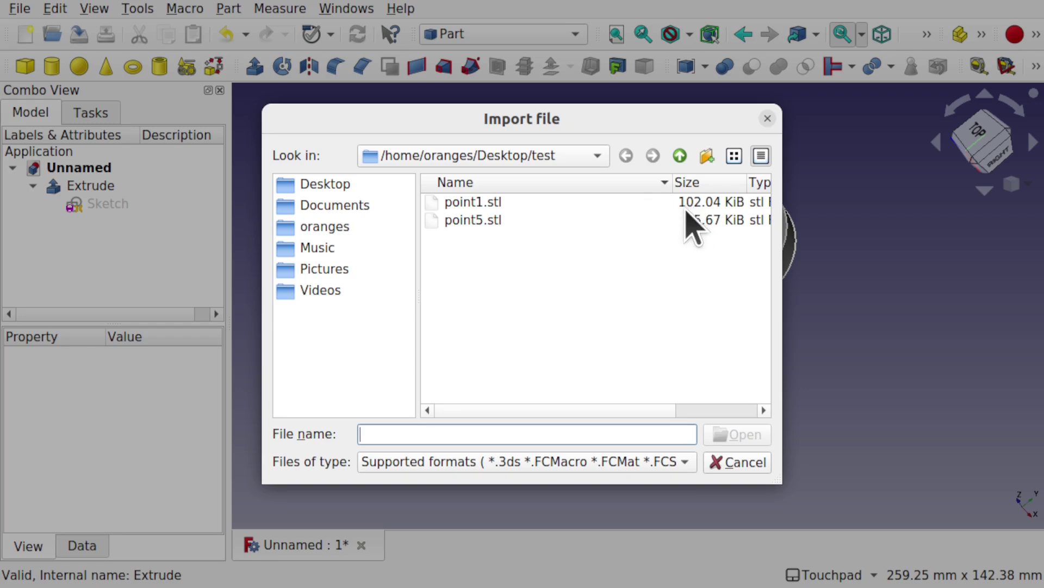
left_click(731, 206)
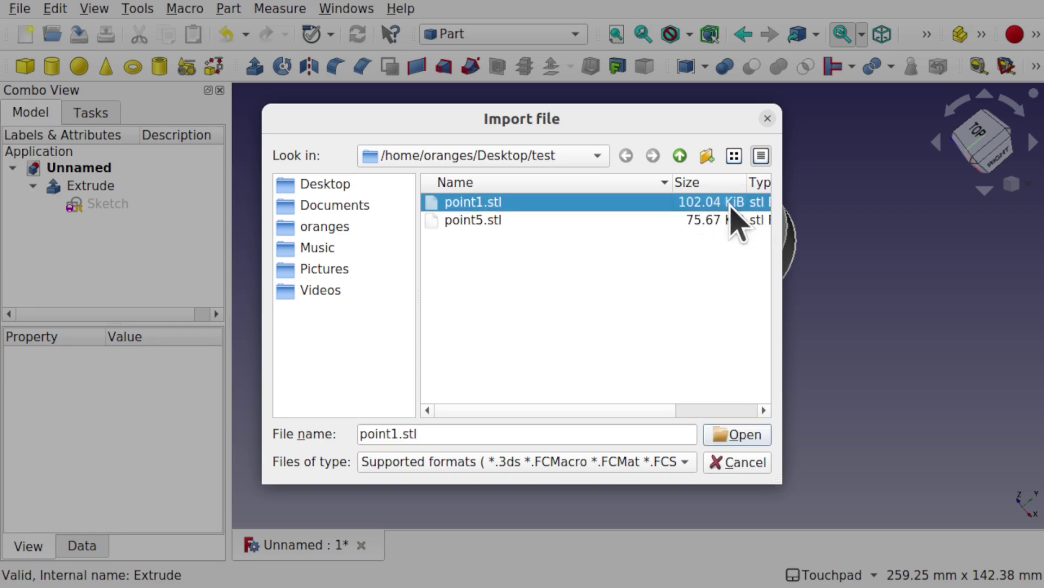
left_click(718, 220)
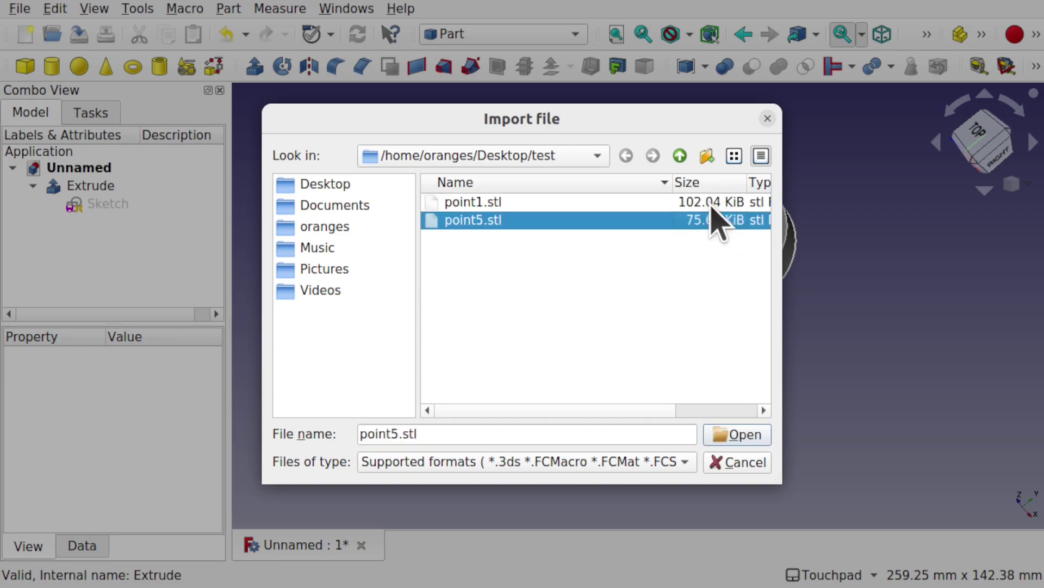
left_click(711, 204)
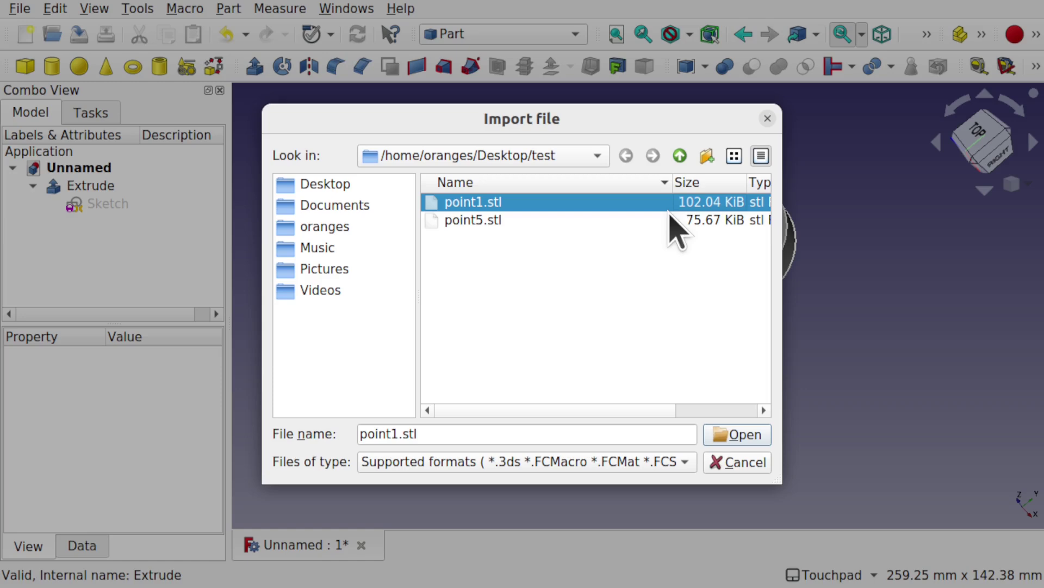
Cancel the import and start changing the Extrude's Deviation to 0.1.
left_click(739, 463)
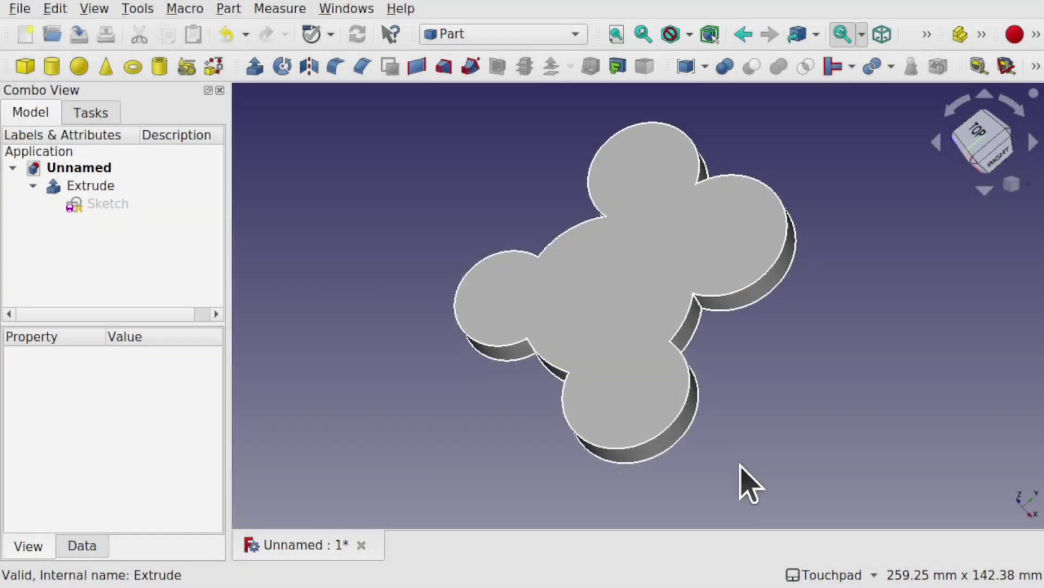
left_click(94, 188)
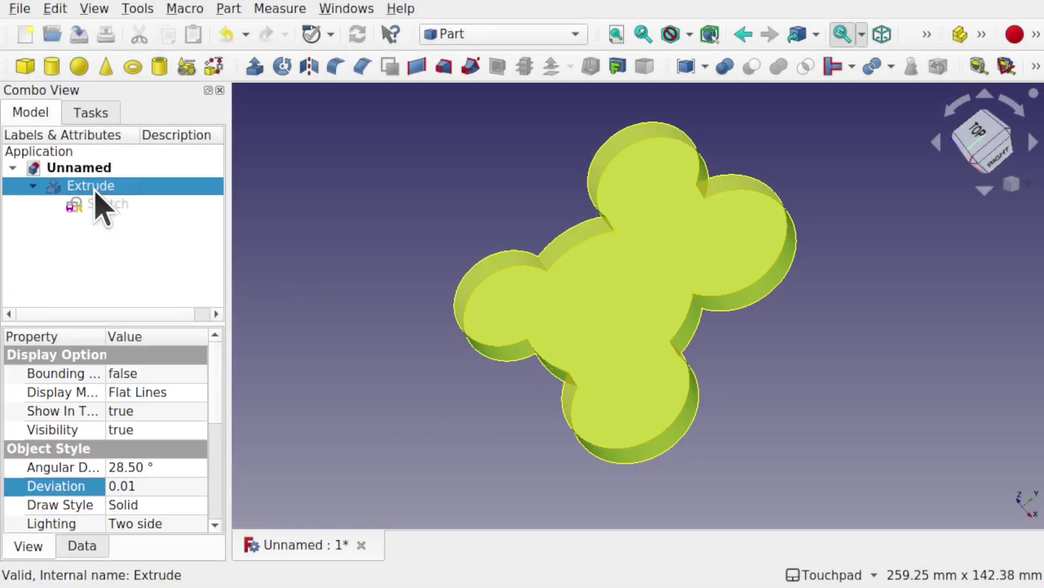
left_click(146, 486)
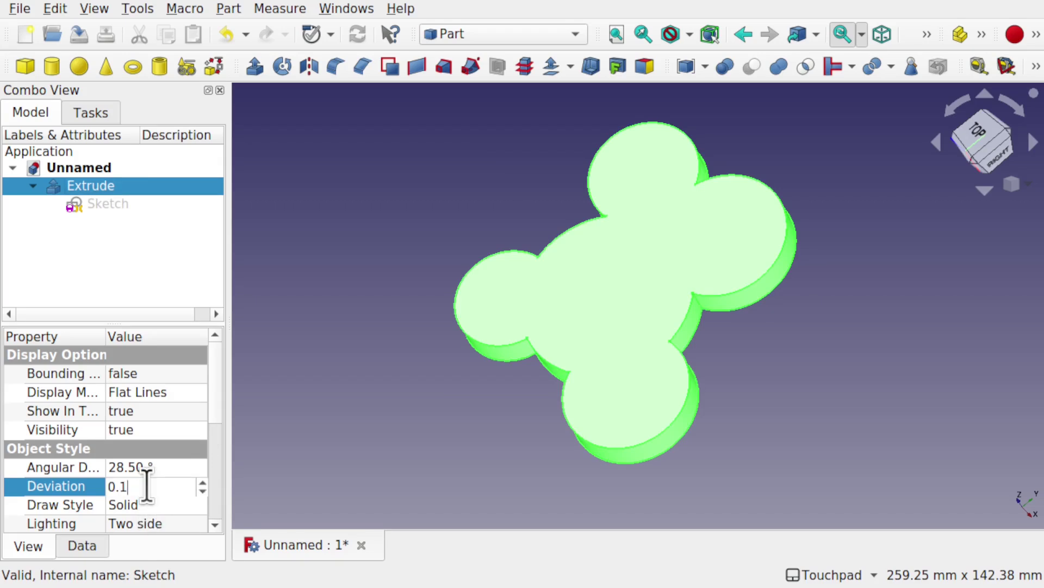
Apply Deviation 0.10 to the clover, add a Cube, hide the Extrude and select the cube.
left_click(306, 476)
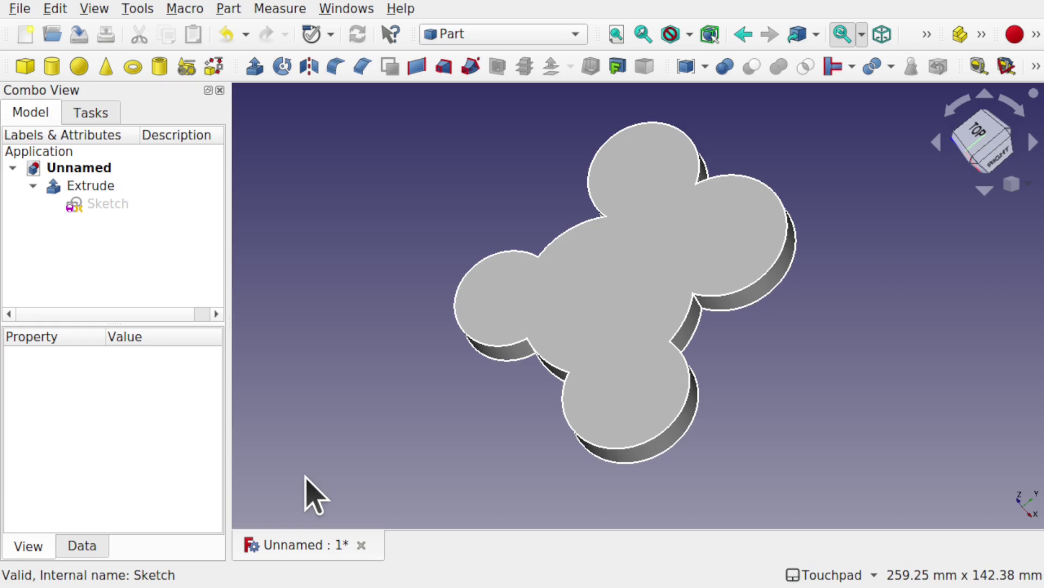
left_click(24, 66)
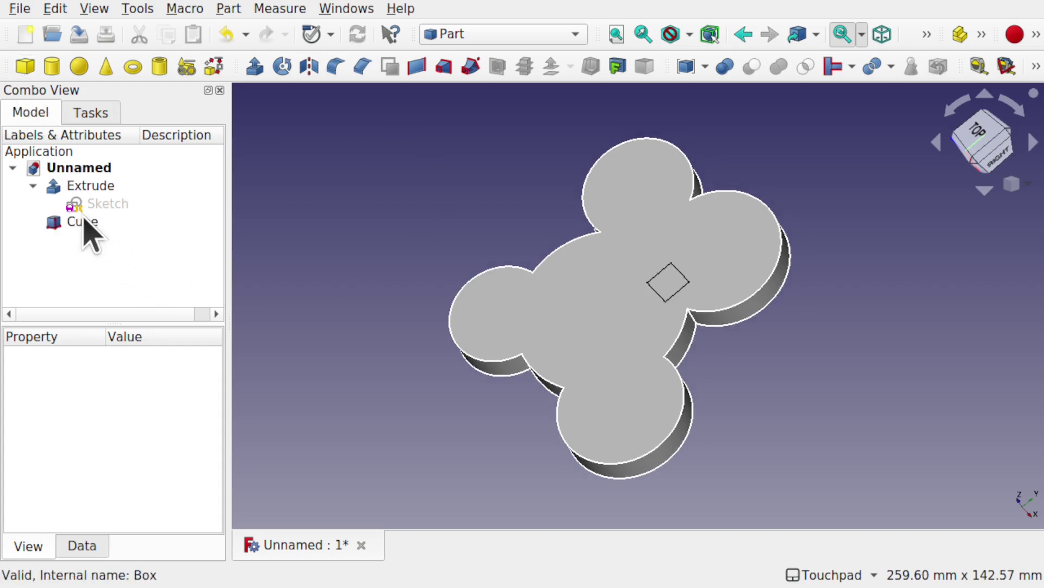
left_click(93, 186)
key("space")
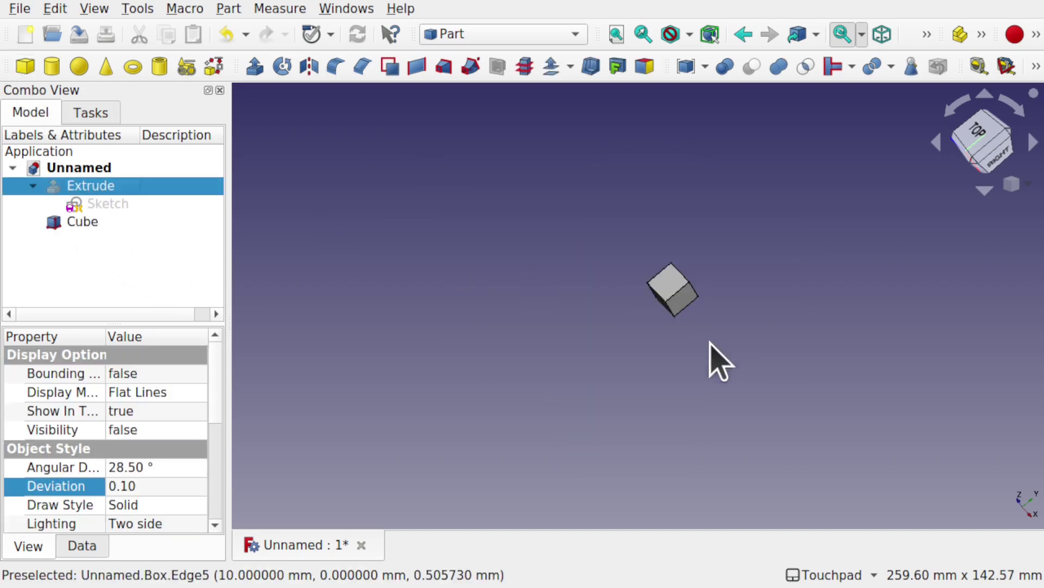
scroll(707, 329, "up", 5)
left_click(625, 289)
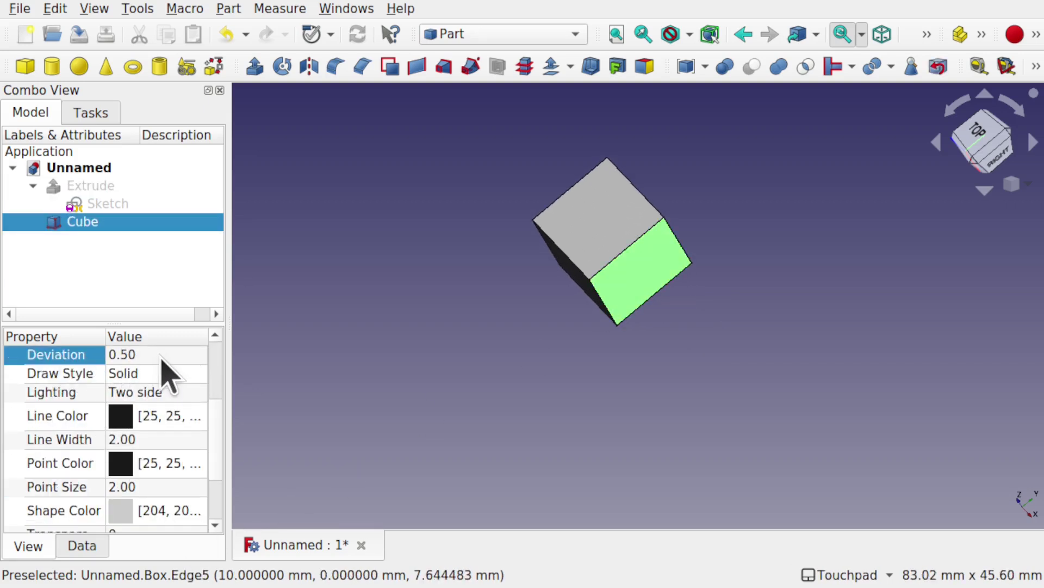
mouse_move(162, 360)
Set Part design's default tessellation maximum deviation to 0.1% in Preferences and close them.
left_click(57, 8)
left_click(206, 407)
scroll(160, 370, "down", 3)
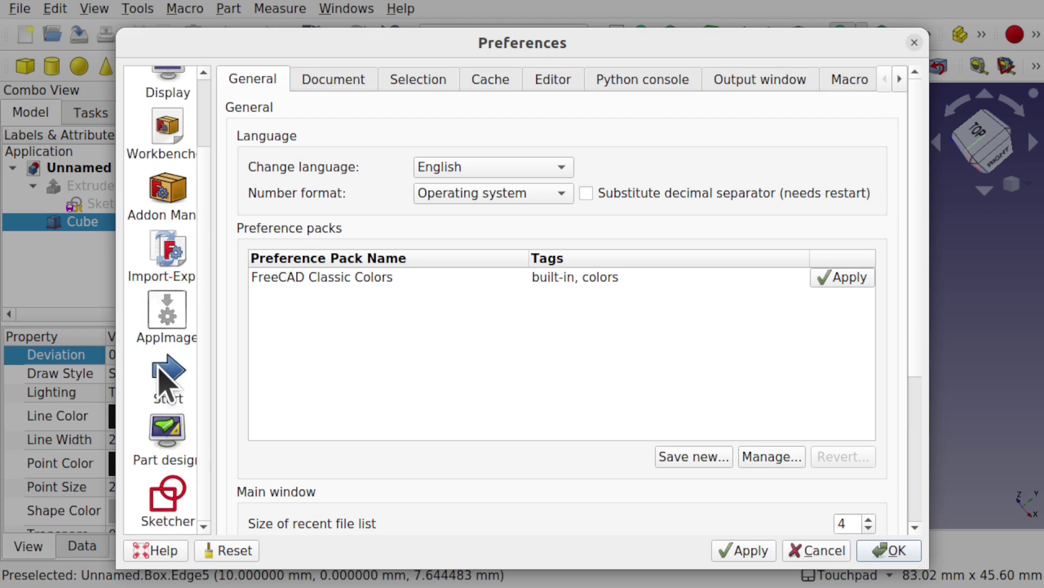
left_click(165, 457)
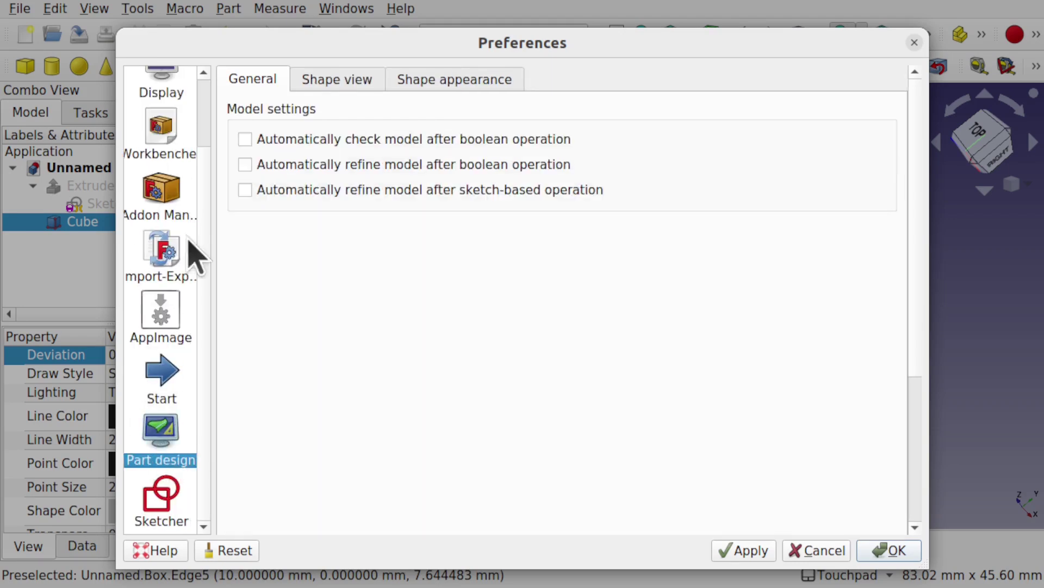
left_click(351, 83)
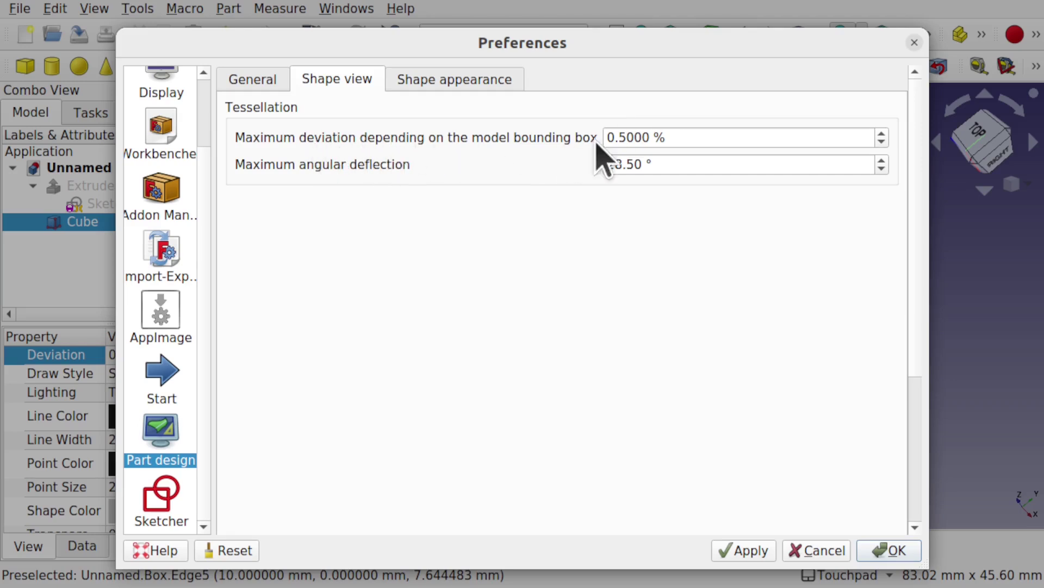
left_click(628, 138)
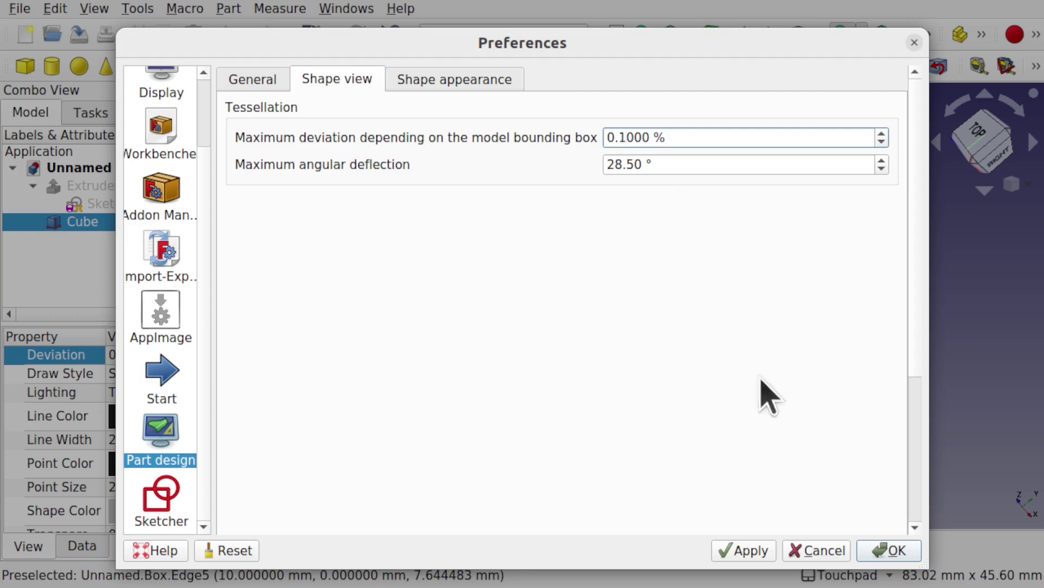
left_click(752, 552)
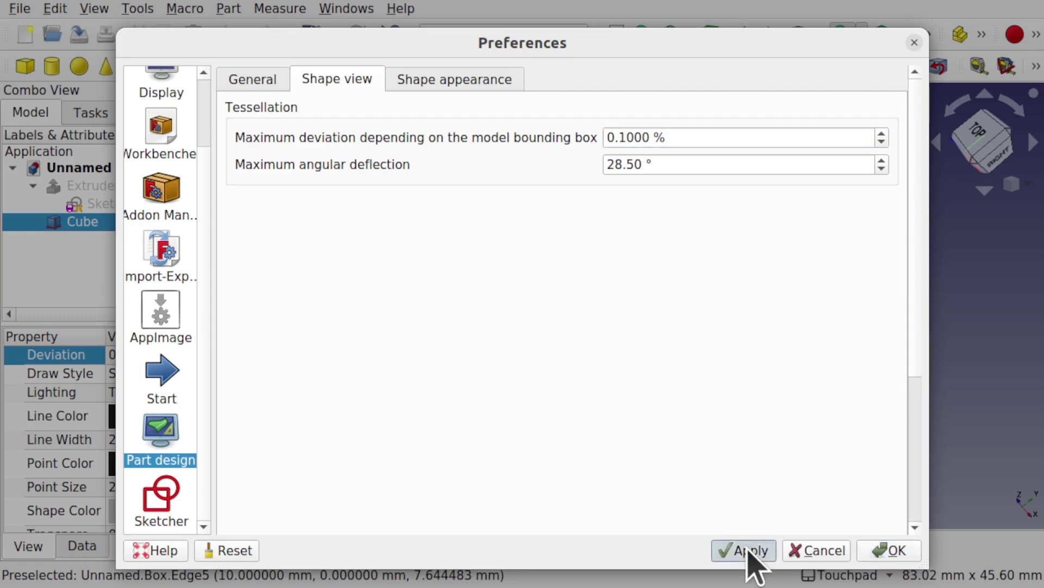
left_click(884, 553)
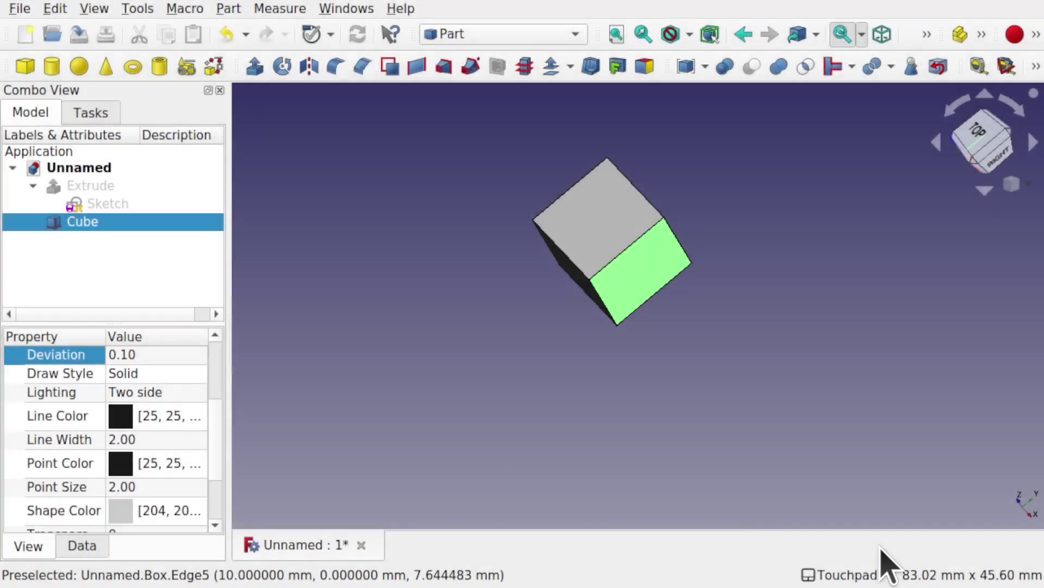
left_click(338, 242)
Add Cube001, then hide both the original Cube and Cube001.
left_click(32, 72)
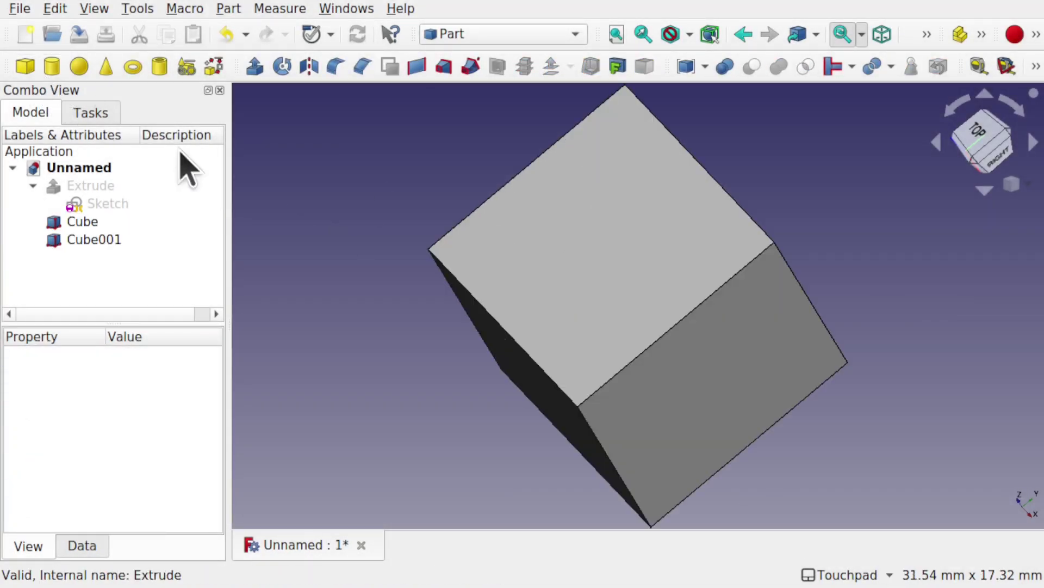
left_click(87, 222)
key("space")
left_click(111, 243)
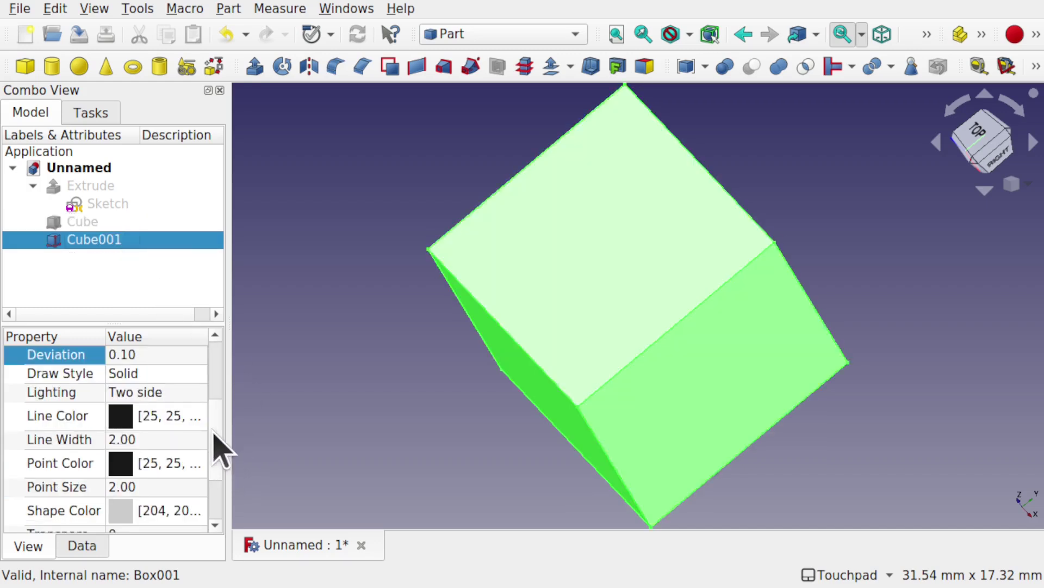
scroll(223, 435, "up", 2)
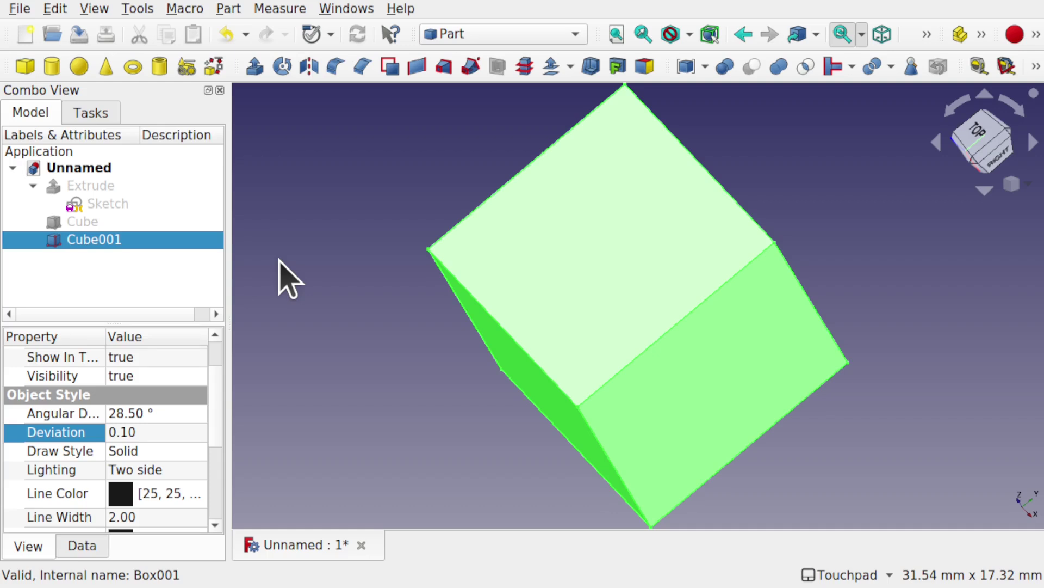
key("space")
Select the Sketch and fit it into view.
left_click(104, 209)
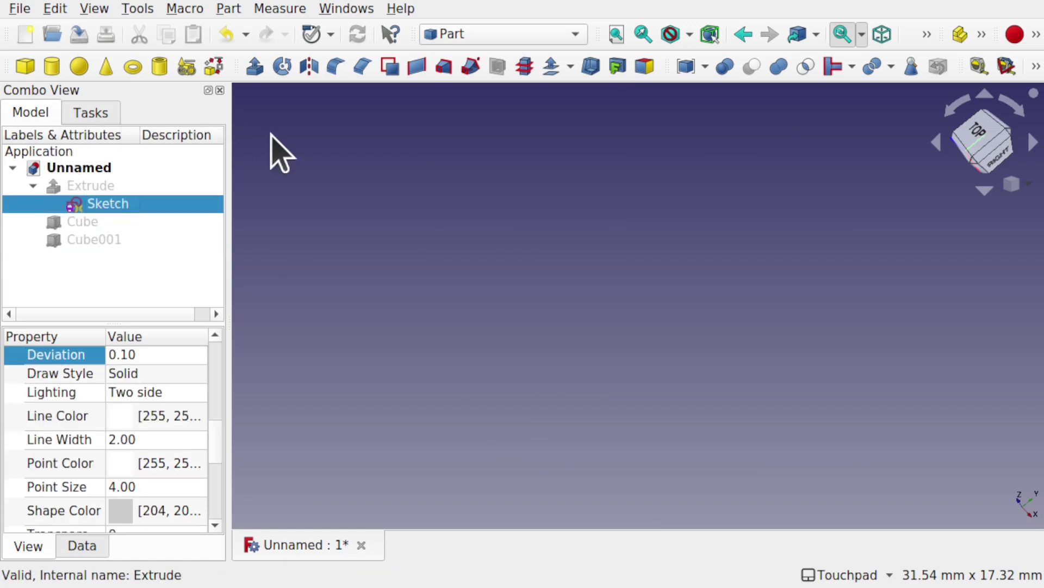
left_click(617, 35)
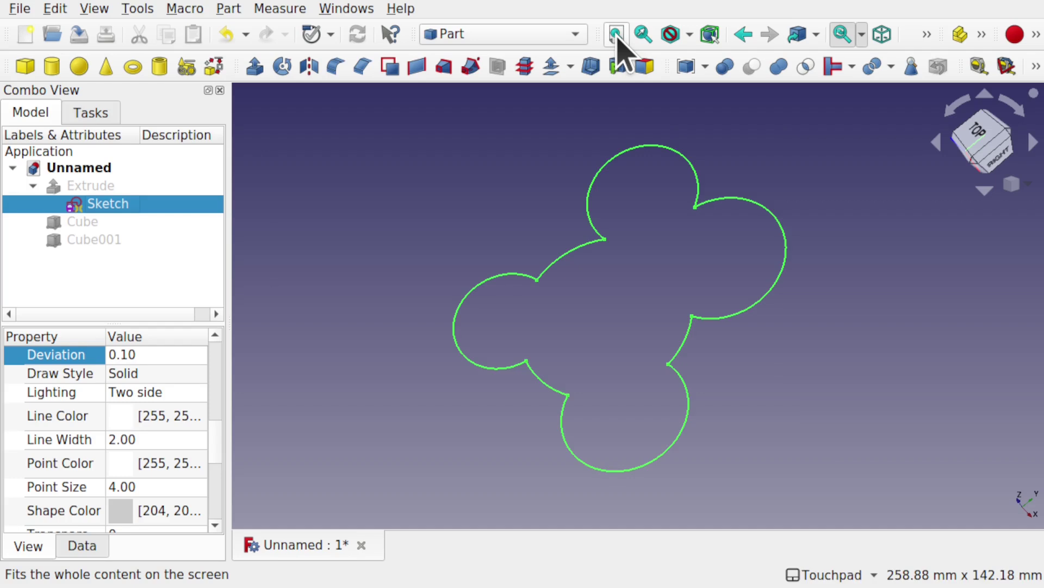
left_click(740, 307)
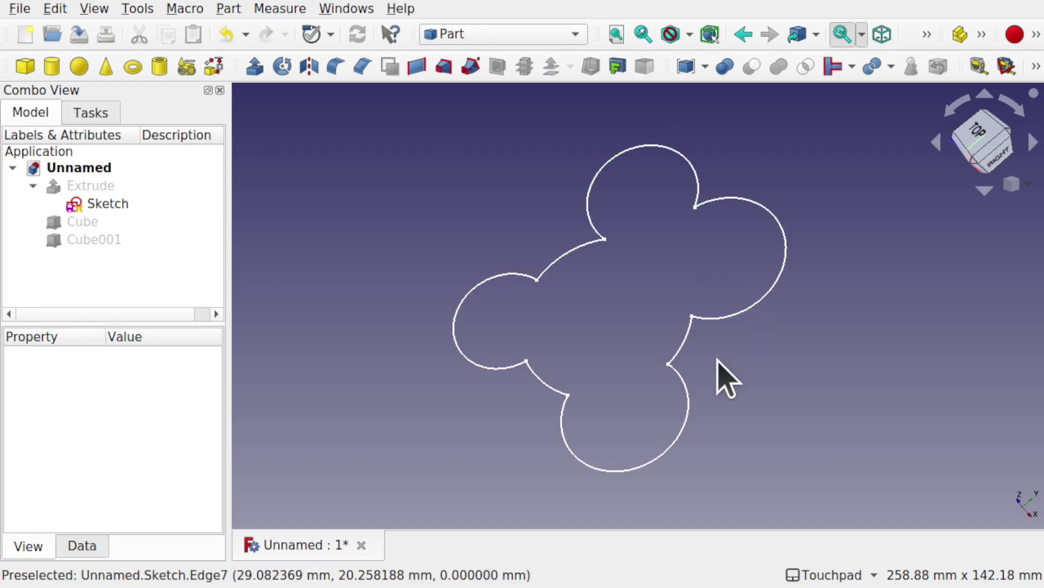
scroll(677, 362, "up", 2)
scroll(676, 361, "up", 8)
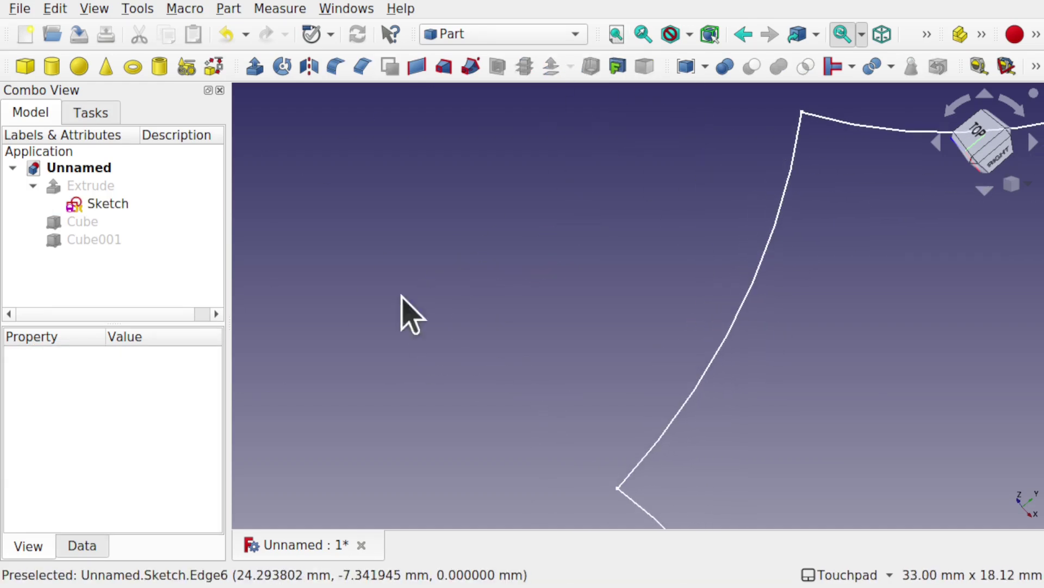
Set the Sketch's Deviation to 0.50.
left_click(106, 205)
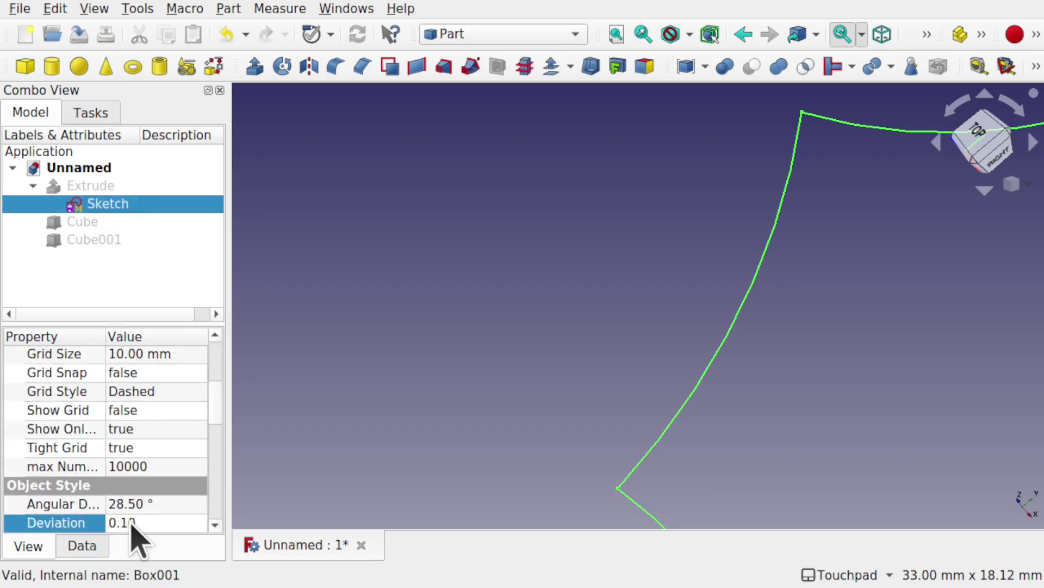
left_click(156, 523)
key("Return")
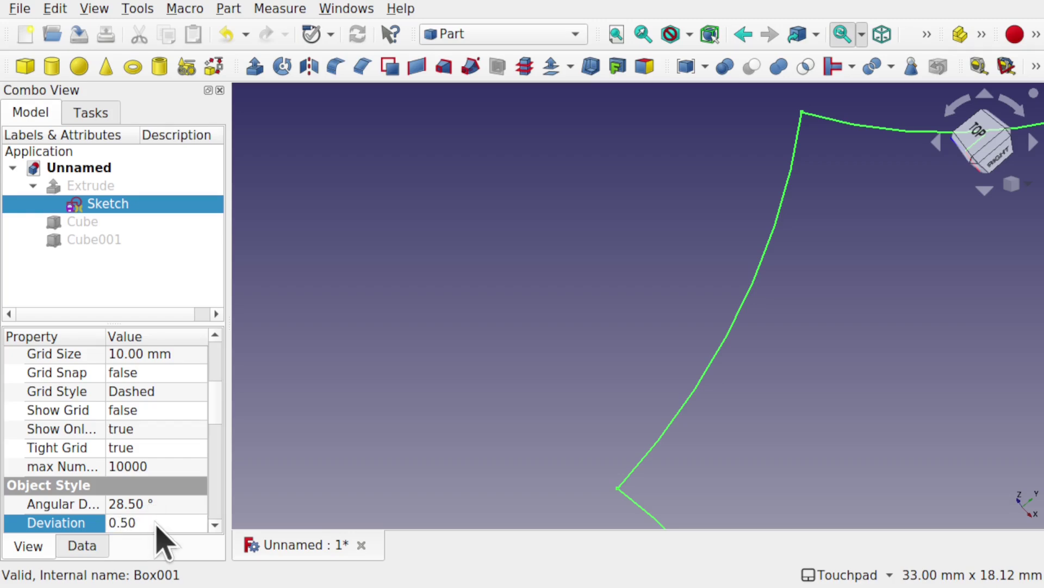
Open and close the sketch, then change its Deviation to 0.1.
double_click(110, 204)
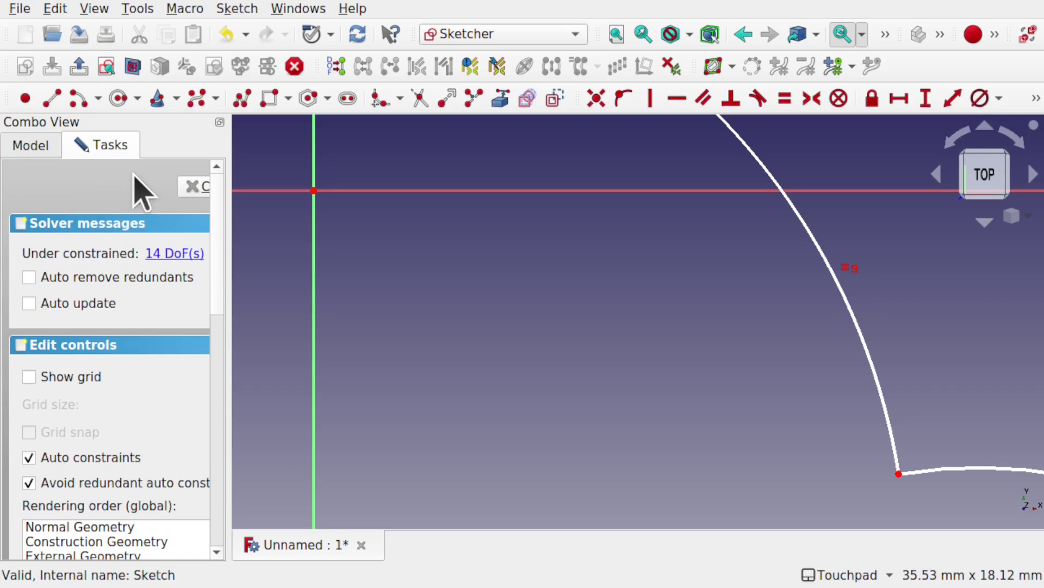
left_click(194, 187)
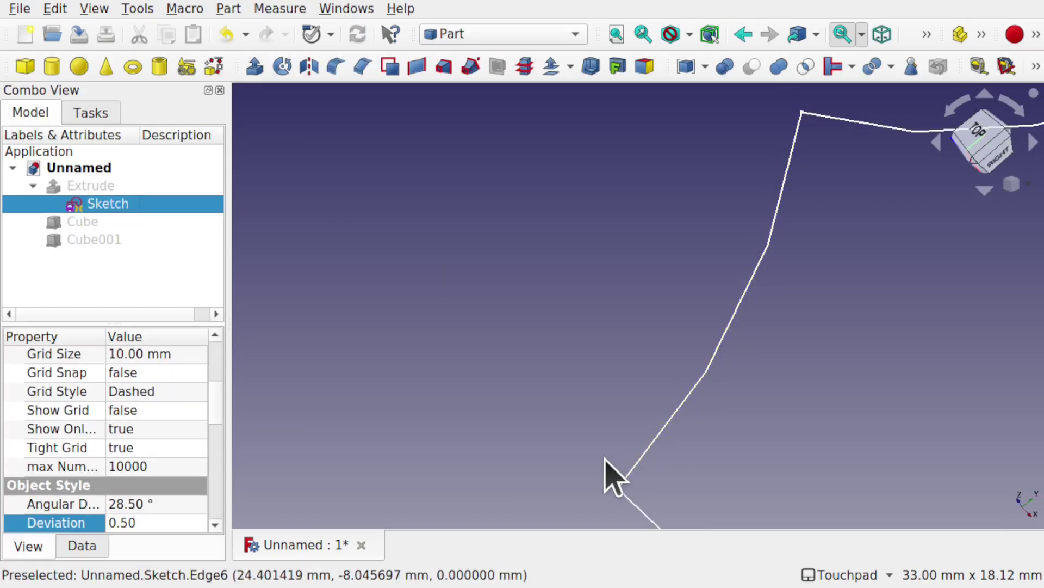
left_click(165, 523)
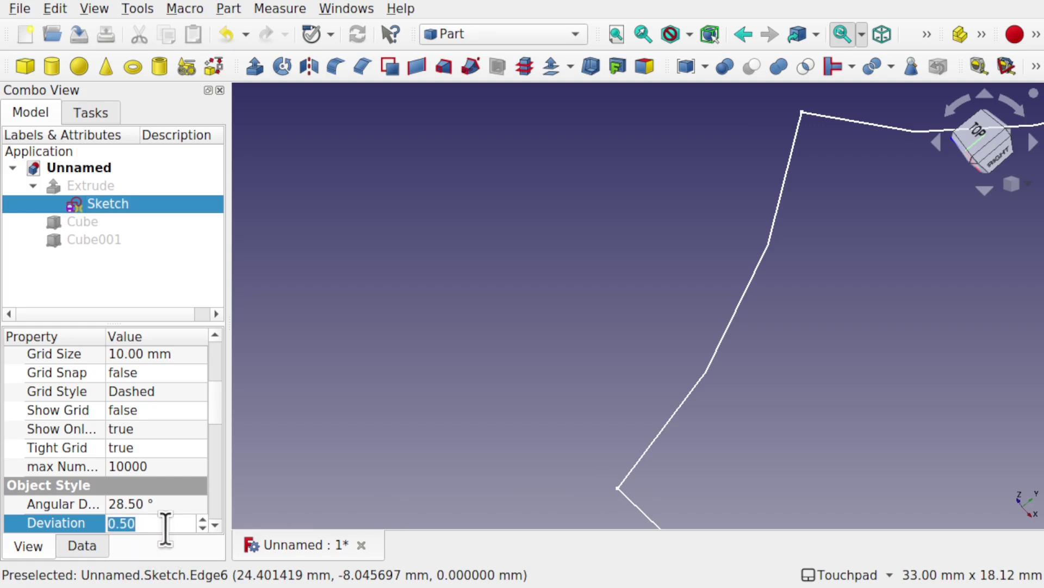
type("0.1")
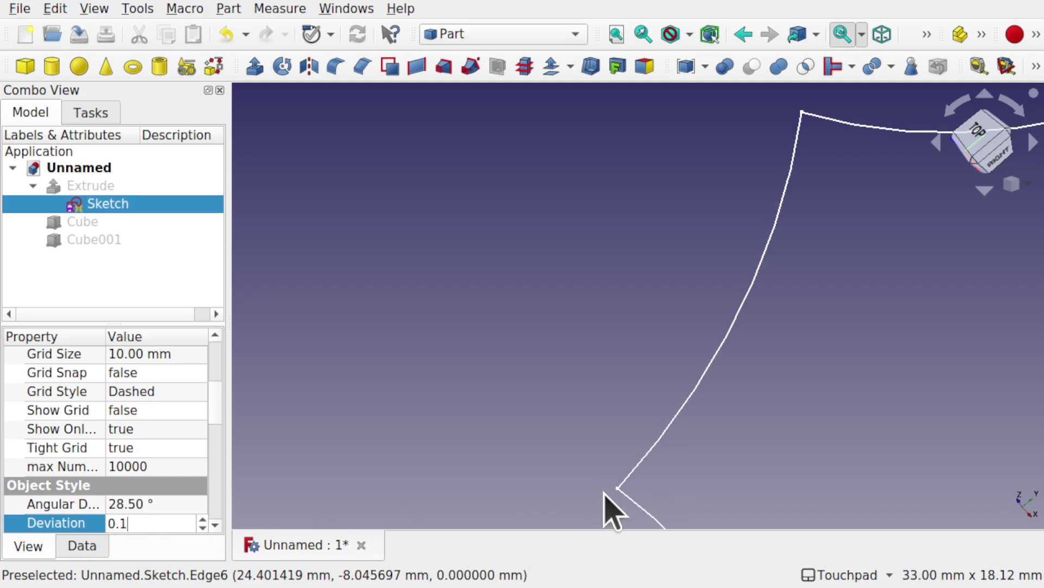
scroll(737, 332, "down", 6)
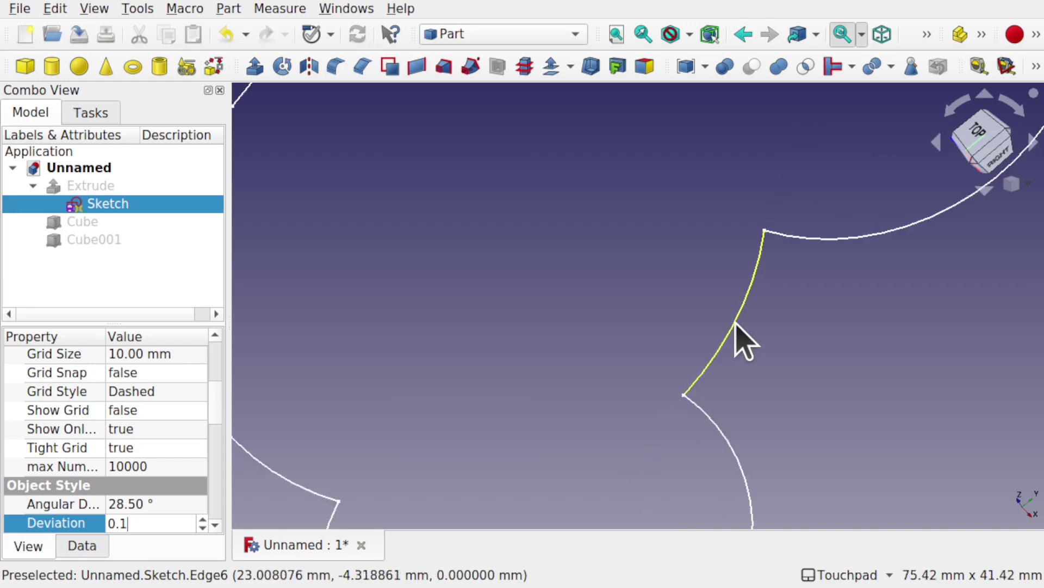
Turn on the axis cross over the domino model from the View menu.
scroll(737, 332, "down", 1)
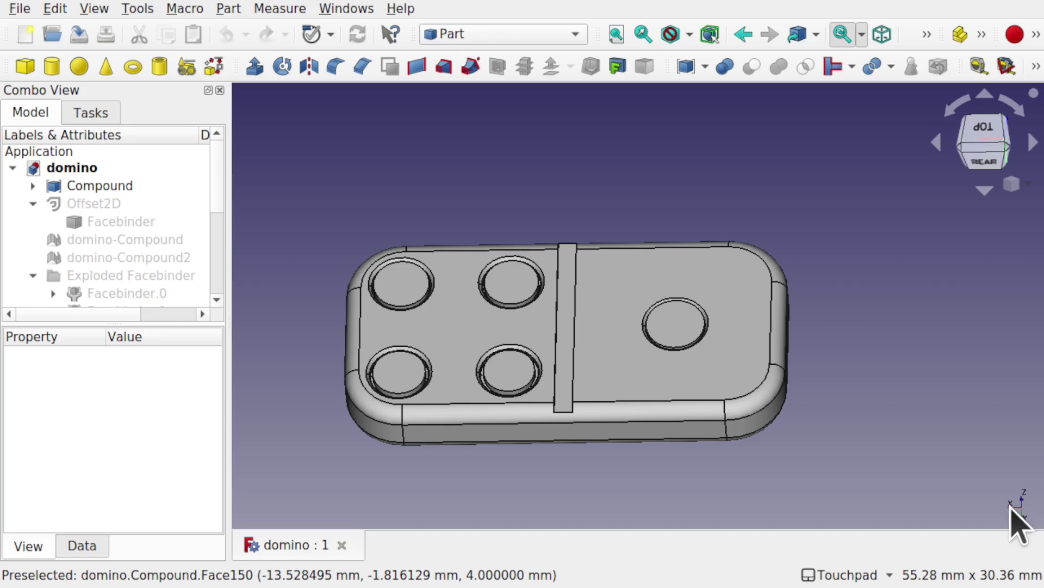
left_click(94, 8)
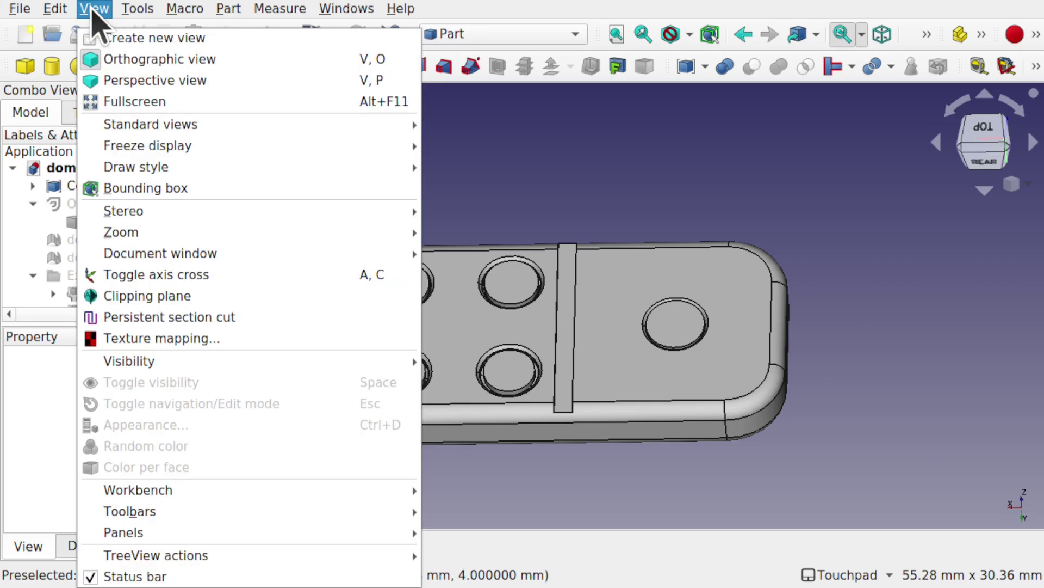
left_click(206, 277)
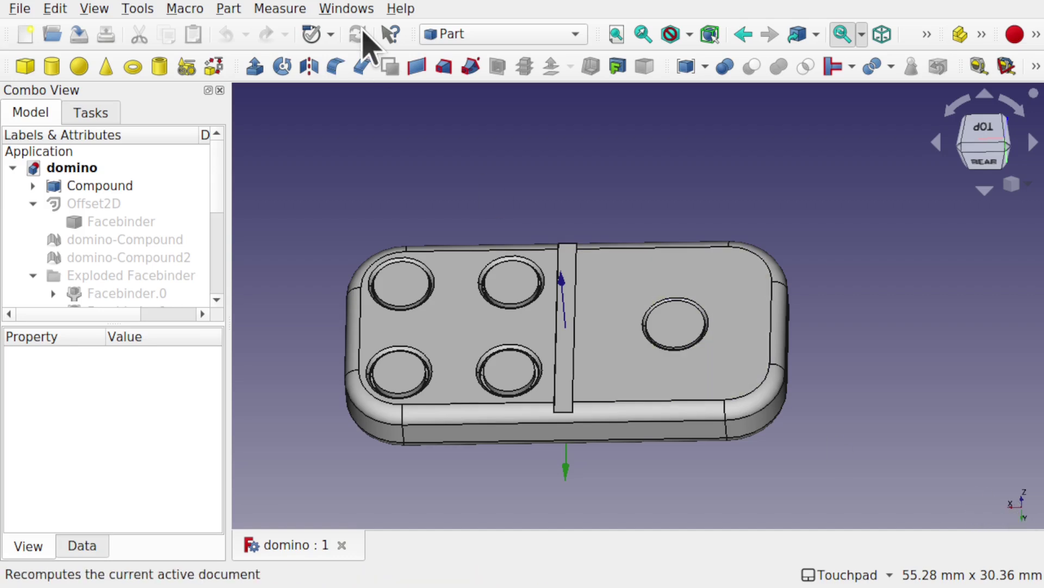
In the Display preferences, enlarge the corner coordinate system to 15% and apply.
left_click(56, 11)
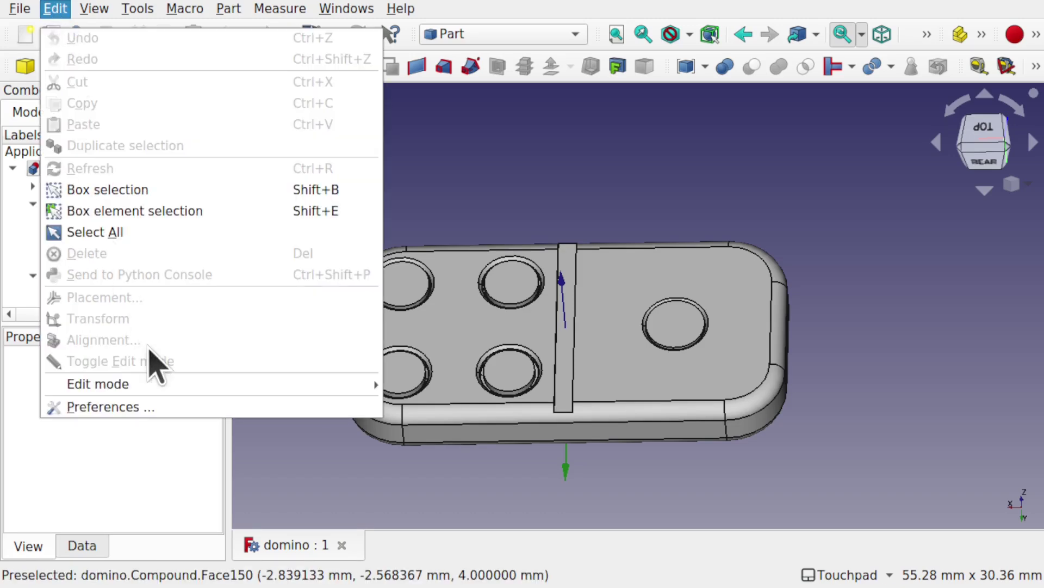
left_click(108, 407)
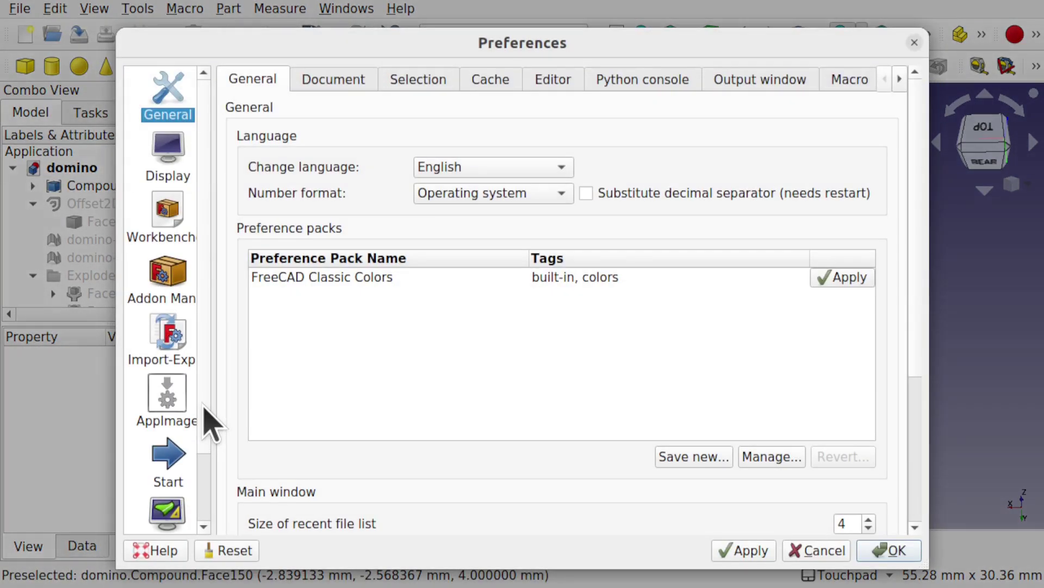
left_click(173, 177)
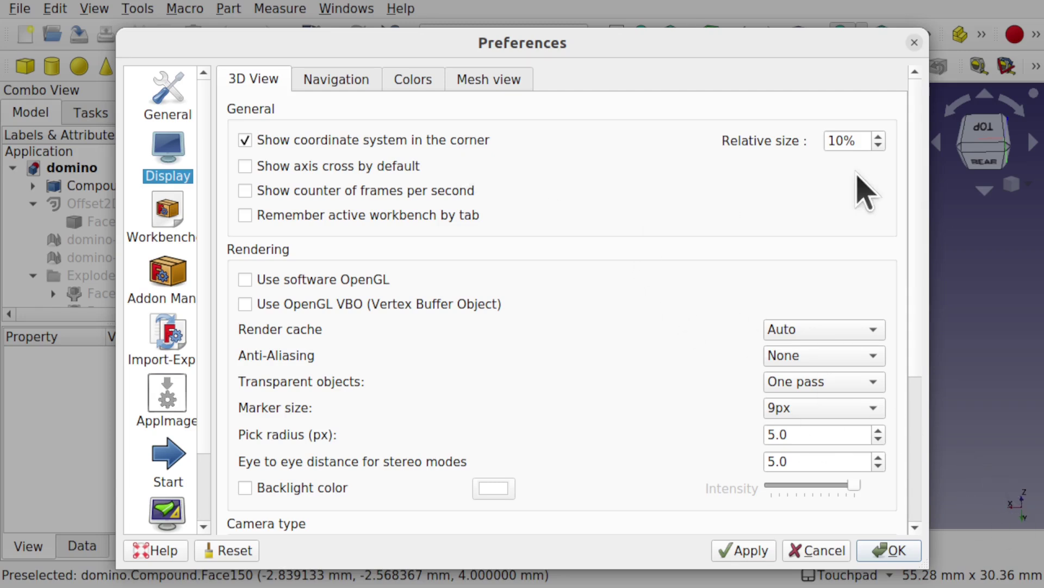
left_click(878, 137)
left_click(878, 137)
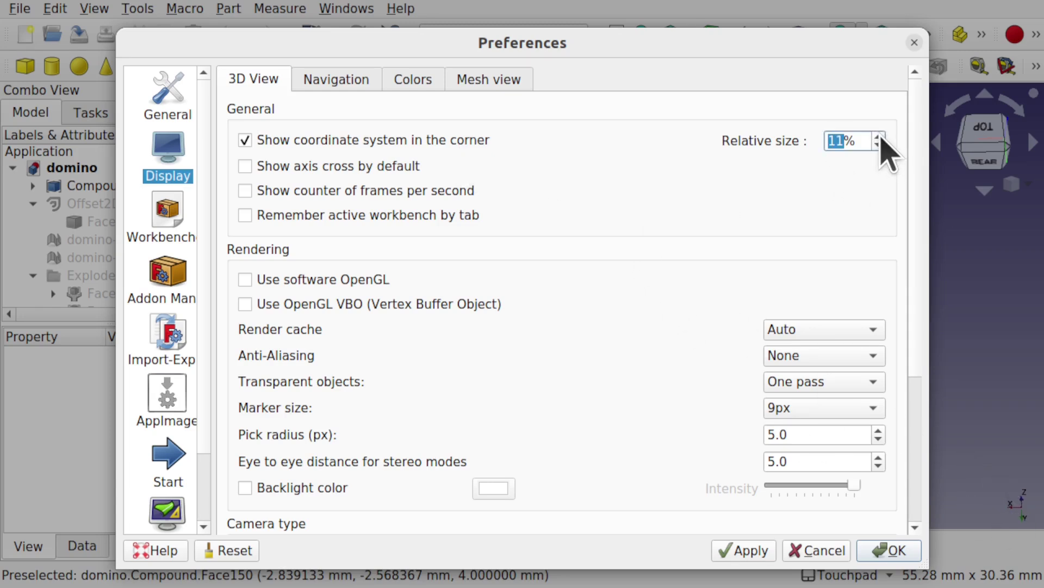
left_click(878, 137)
left_click(878, 137)
left_click(878, 137)
left_click(748, 550)
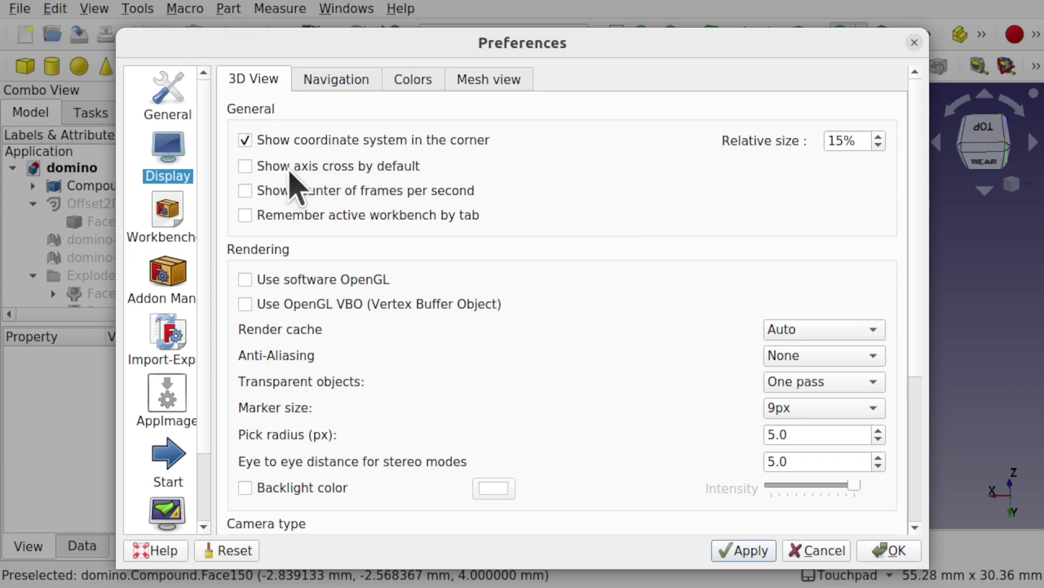
Enable showing the axis cross by default, apply, and close the preferences.
left_click(246, 168)
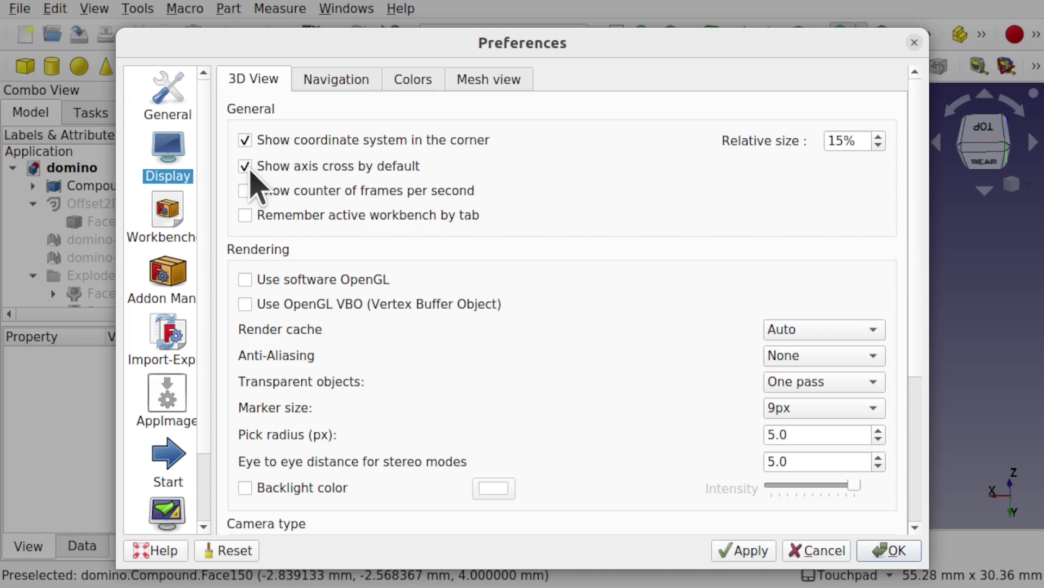
left_click(751, 551)
left_click(894, 552)
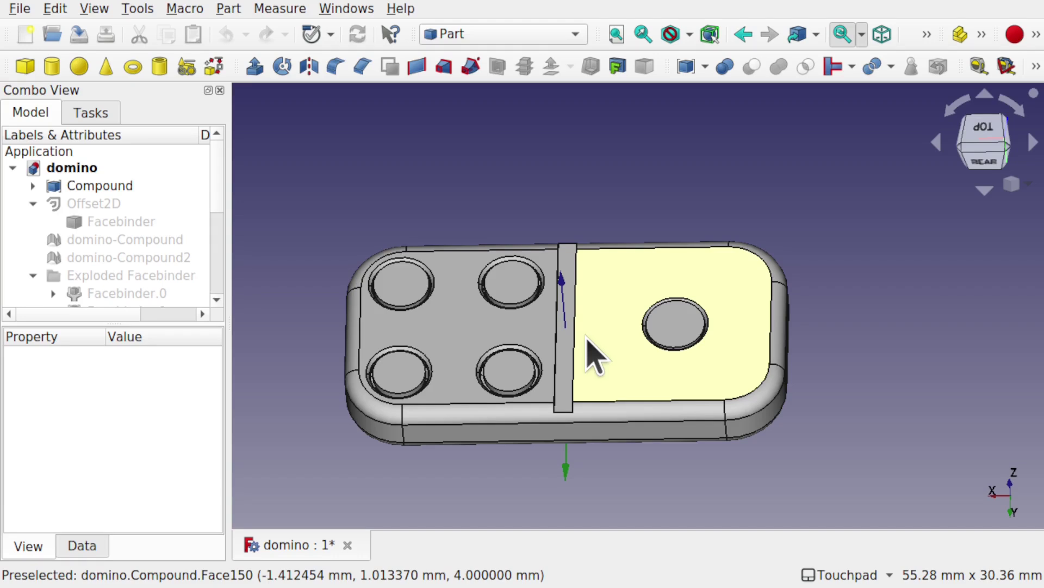
Create a new empty document, Unnamed1, from the toolbar.
left_click(25, 34)
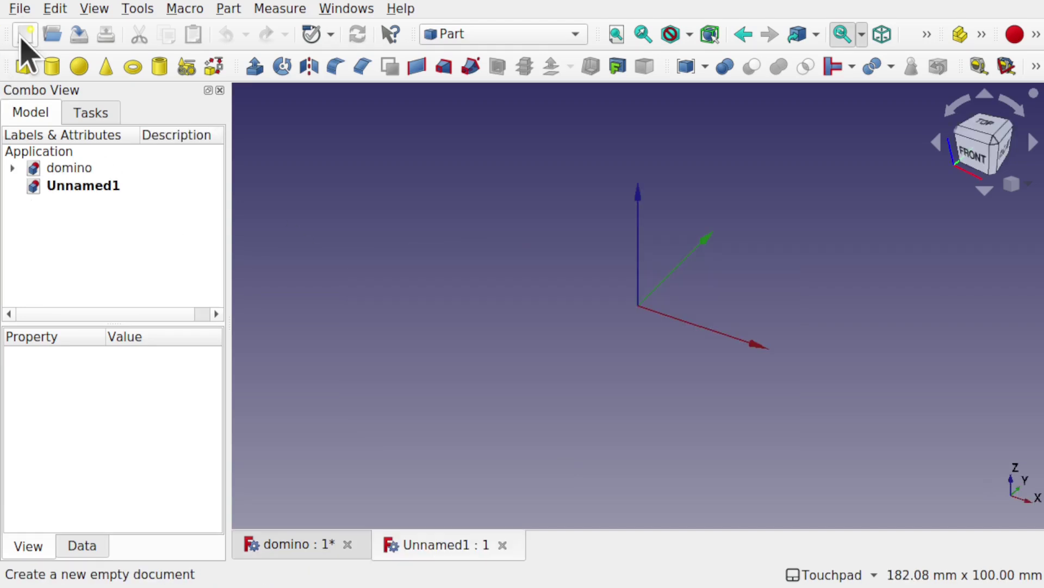